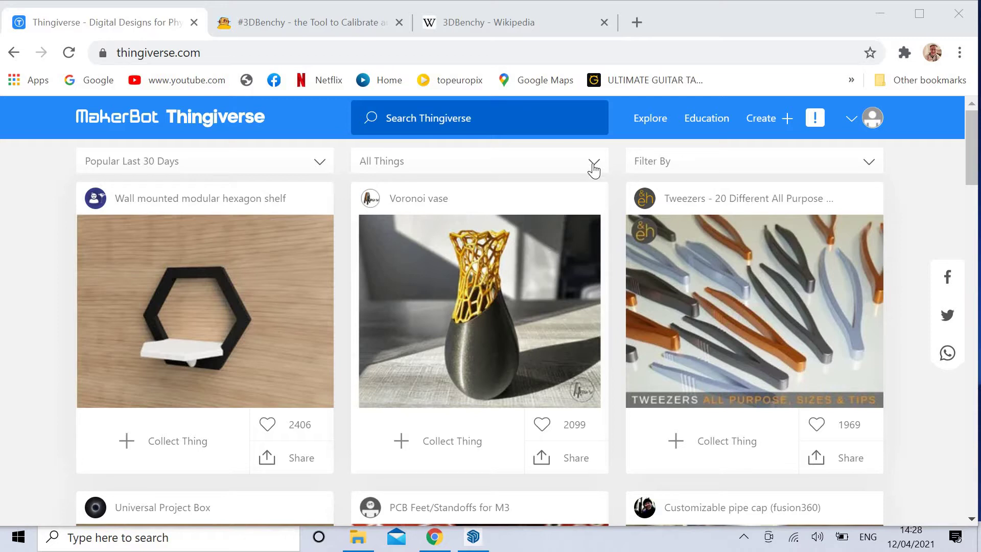
- Filter Thingiverse's popular designs to the Robotics category and scroll through the results
click(594, 164)
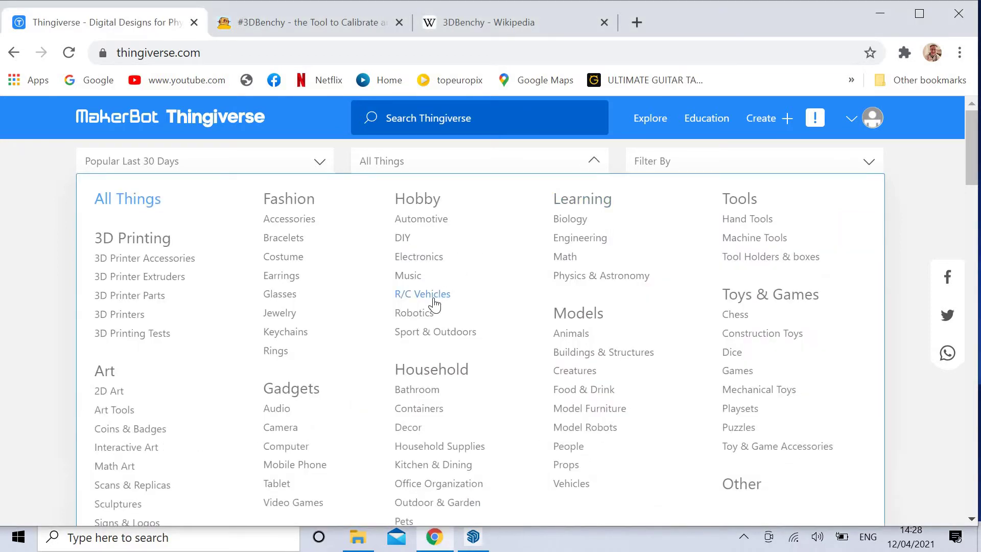
click(432, 315)
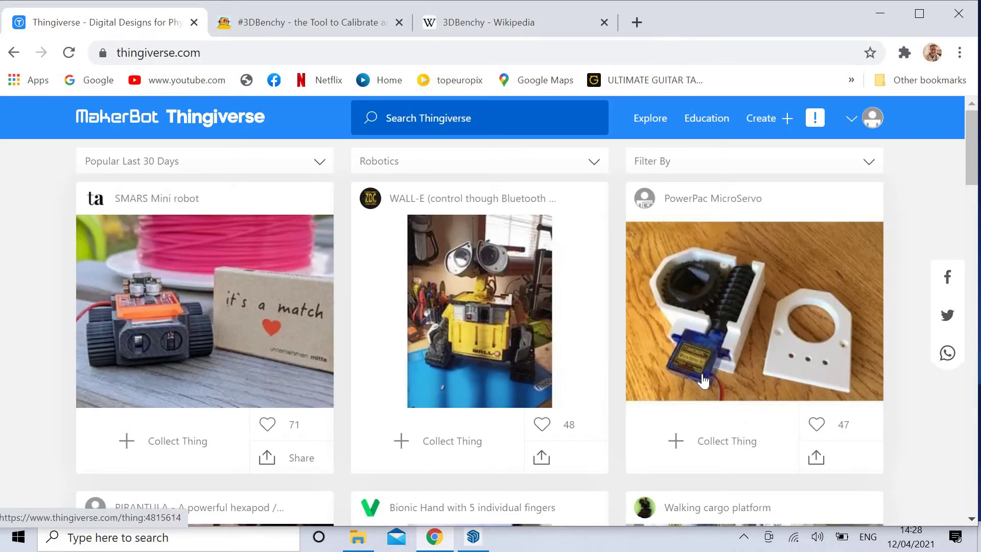
scroll(703, 381, down, 7)
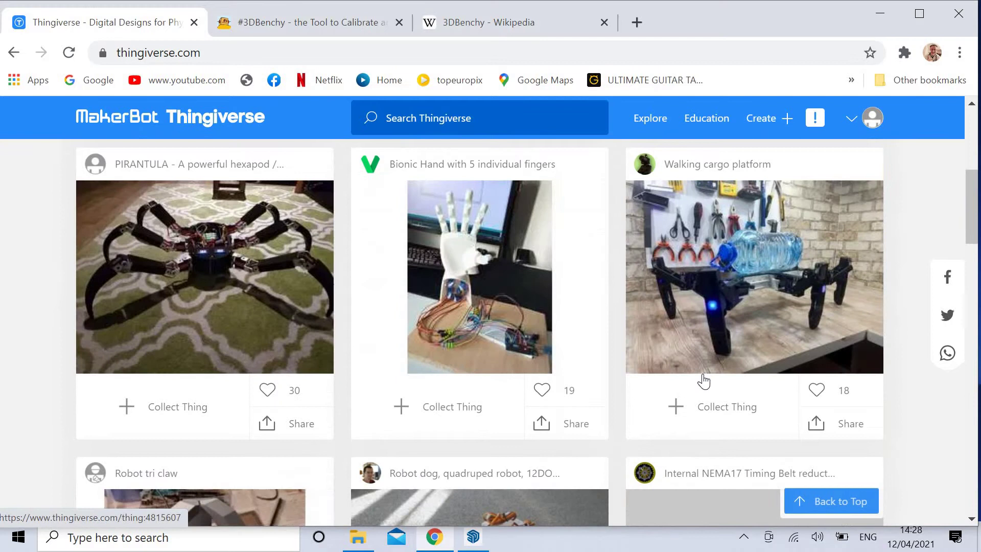
scroll(703, 381, down, 5)
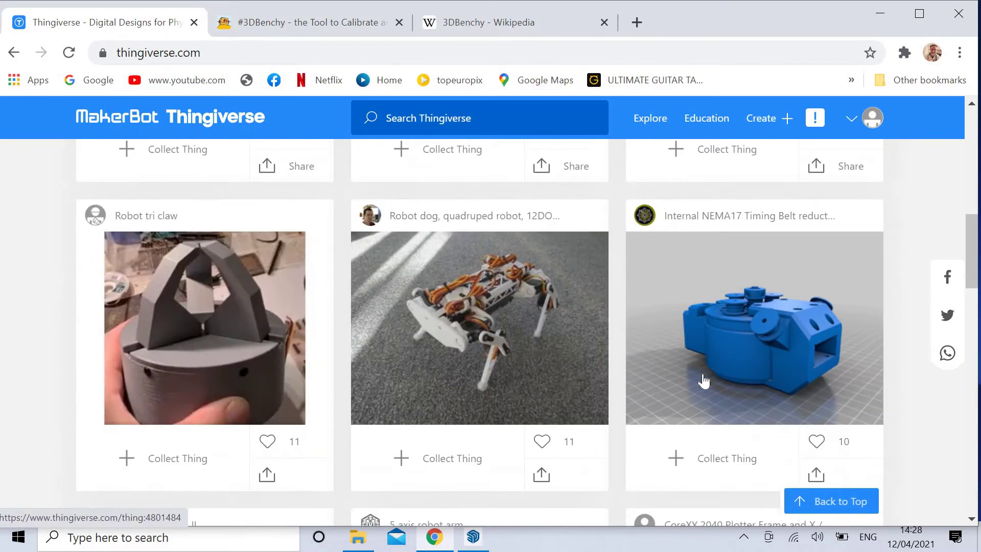
scroll(704, 381, down, 5)
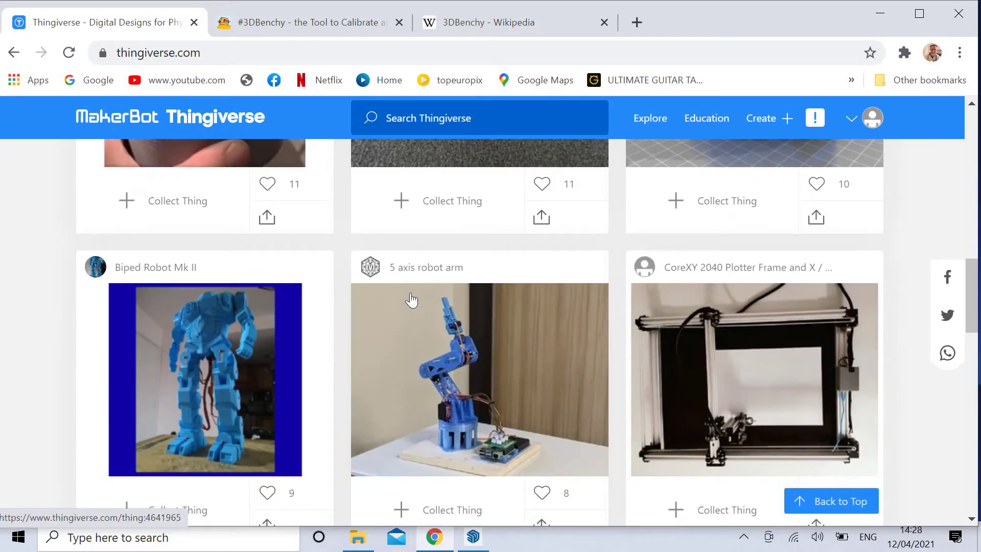
scroll(534, 263, up, 15)
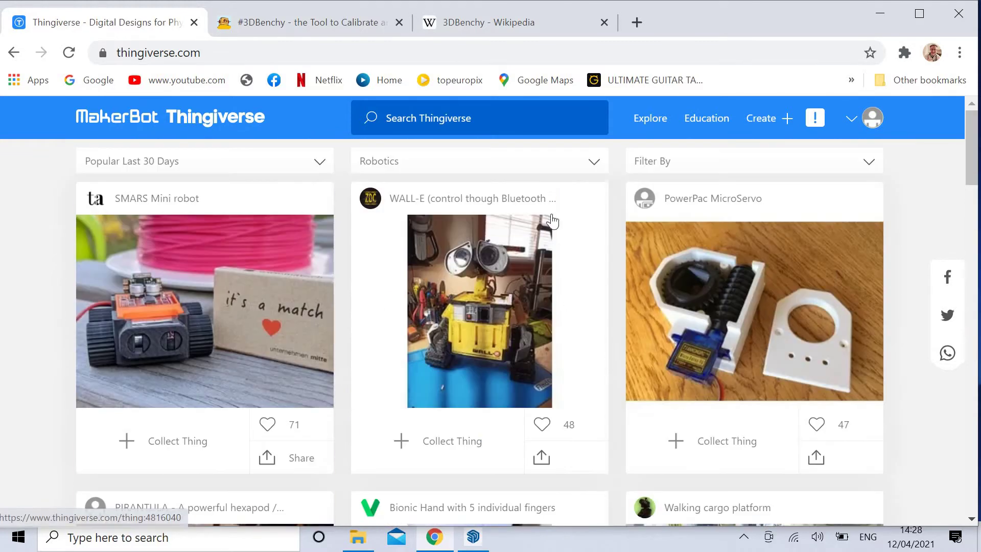
- Switch the category filter to Music and browse the Music designs
click(593, 162)
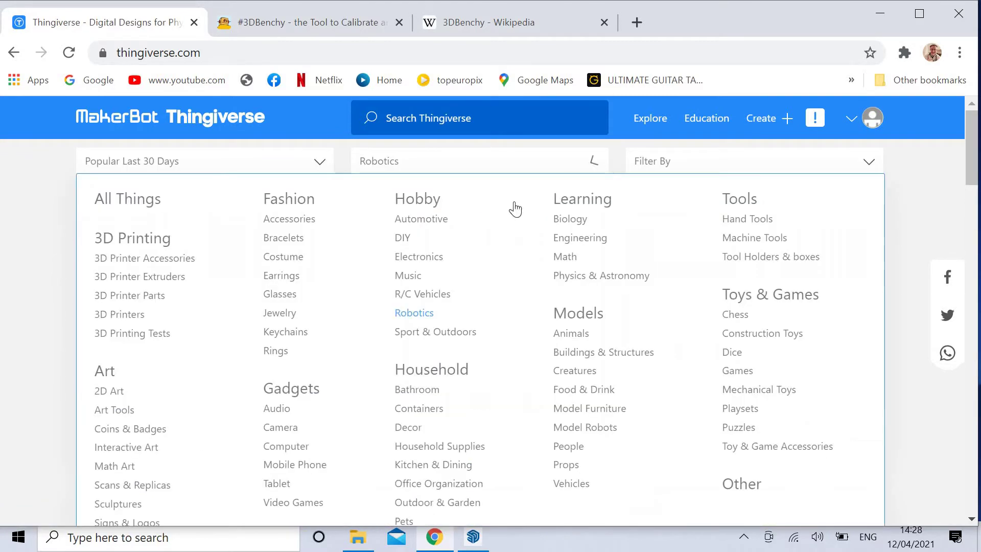
click(428, 277)
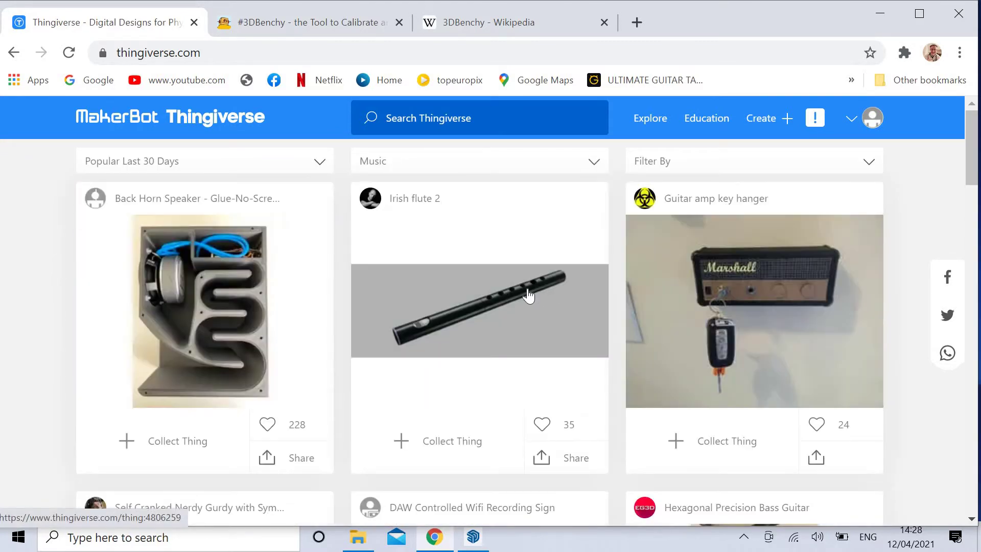
scroll(534, 327, down, 8)
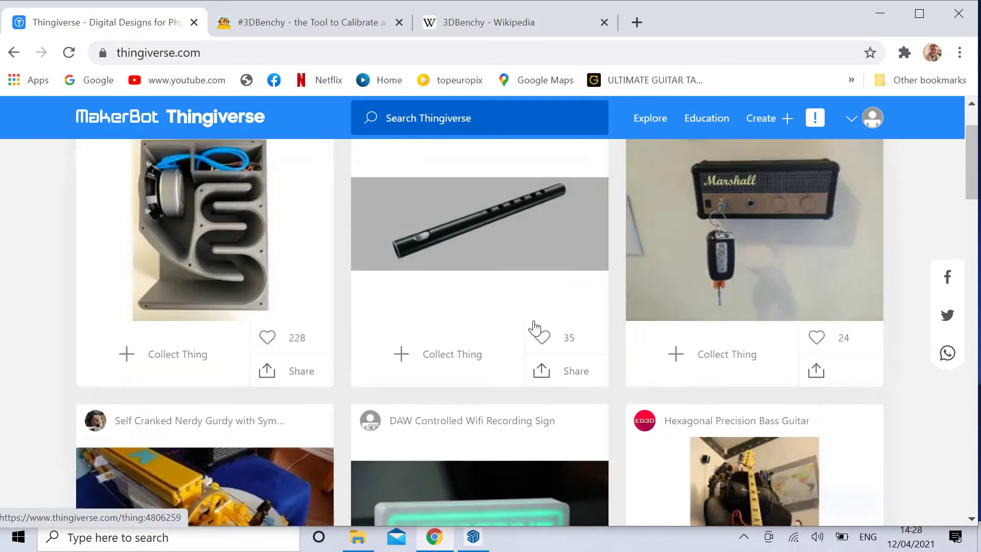
scroll(535, 321, down, 2)
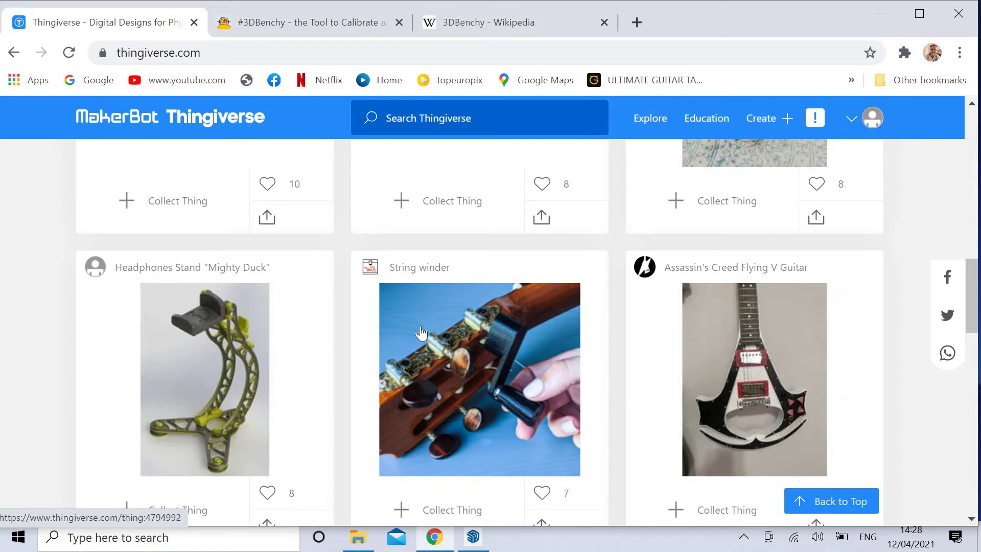
scroll(424, 322, up, 10)
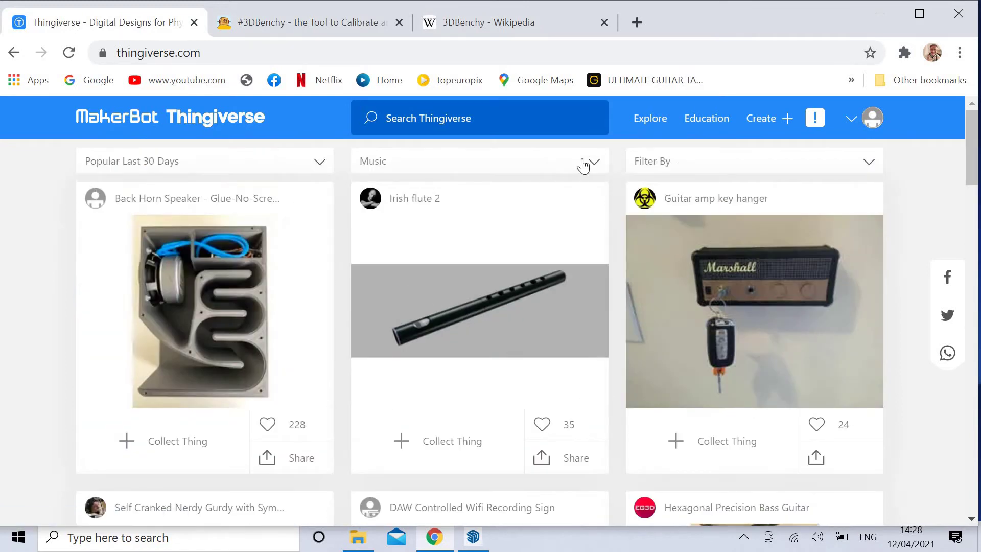
- Switch the category to R/C Vehicles and scroll through its popular designs
click(583, 162)
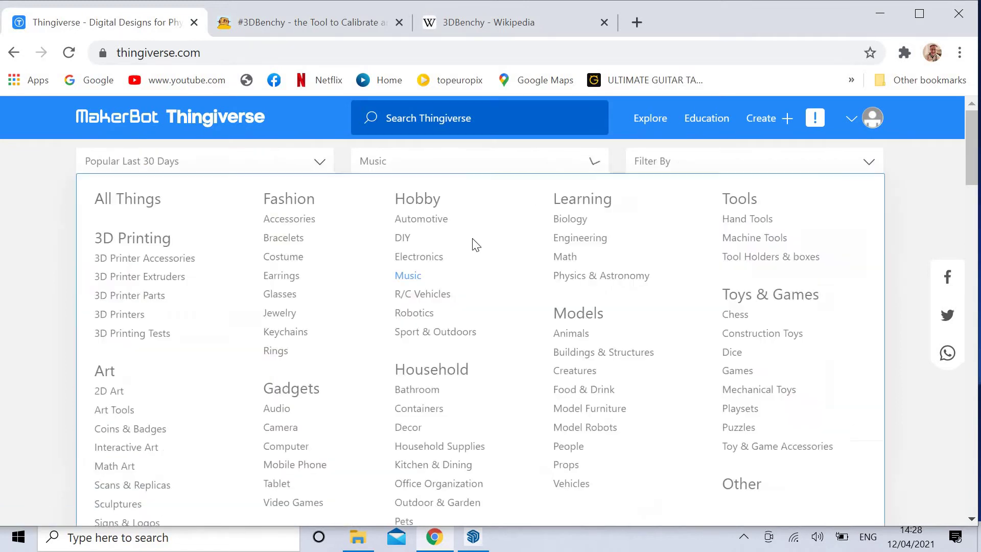
click(422, 294)
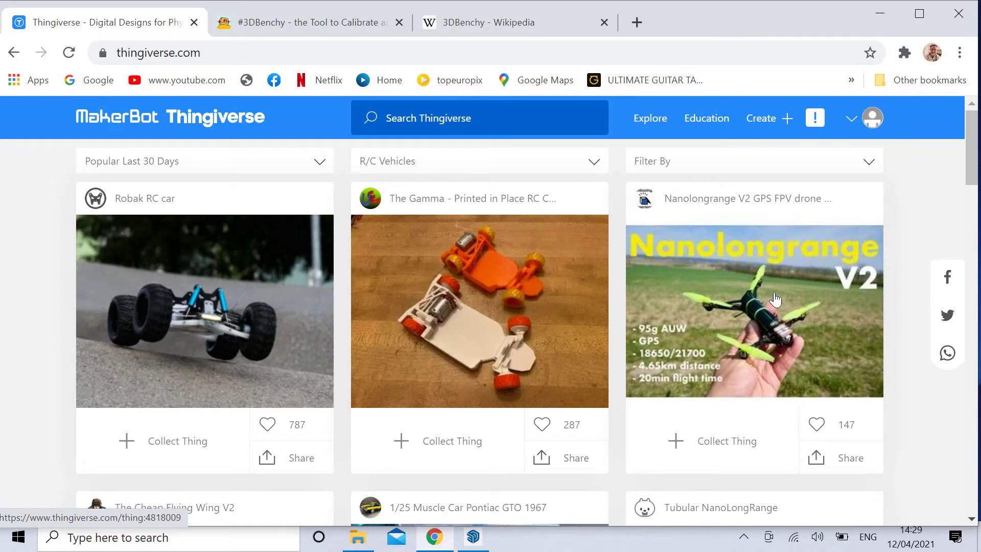
scroll(477, 342, down, 10)
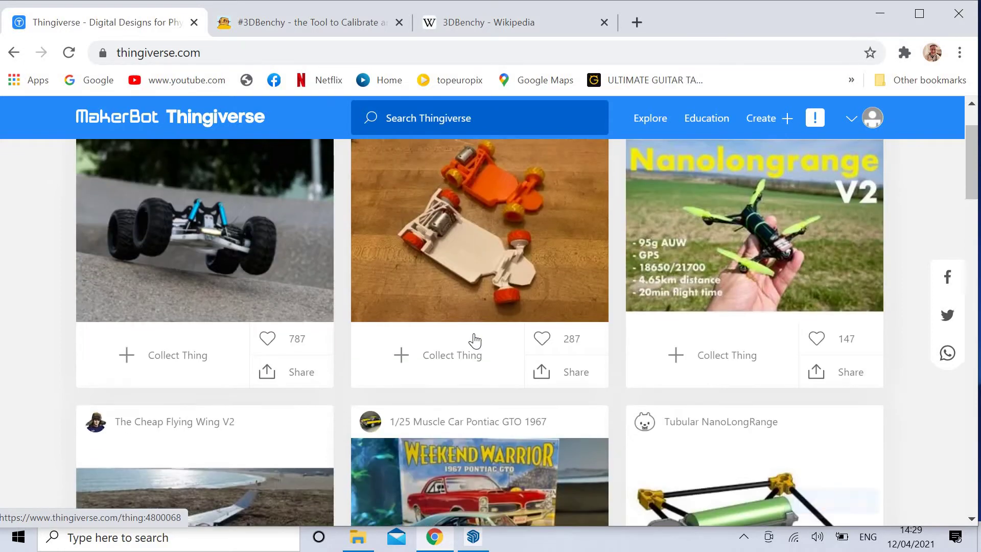
scroll(474, 341, down, 10)
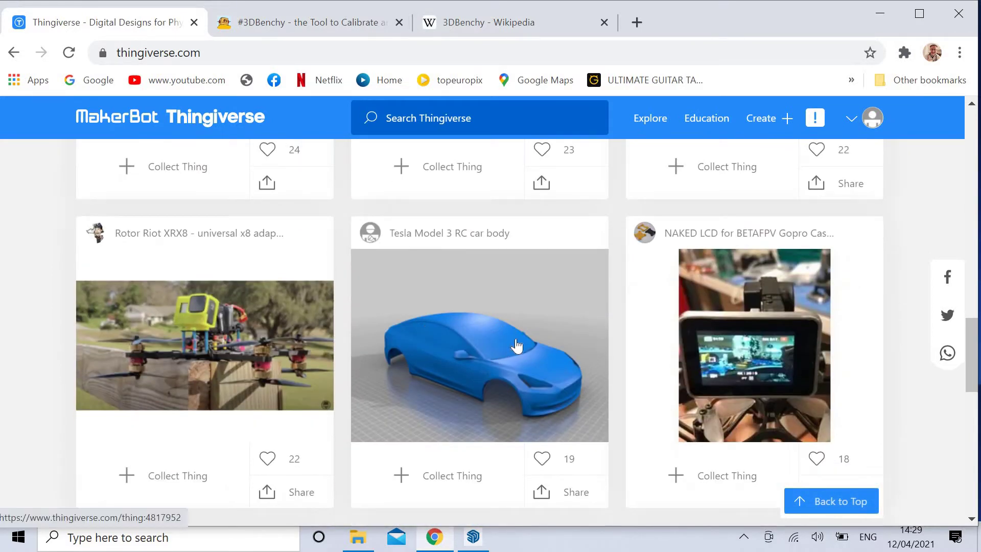
scroll(516, 345, up, 5)
scroll(517, 345, up, 15)
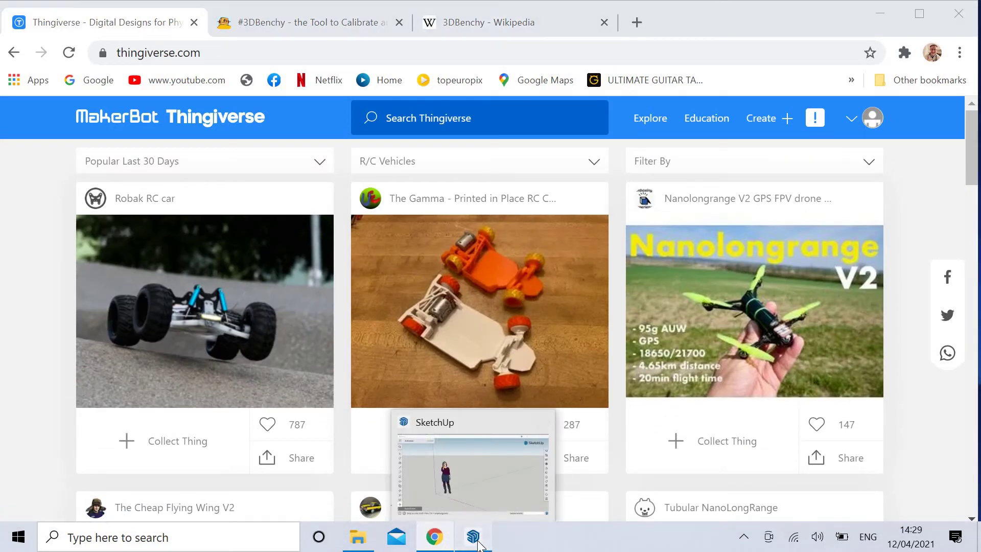
click(475, 538)
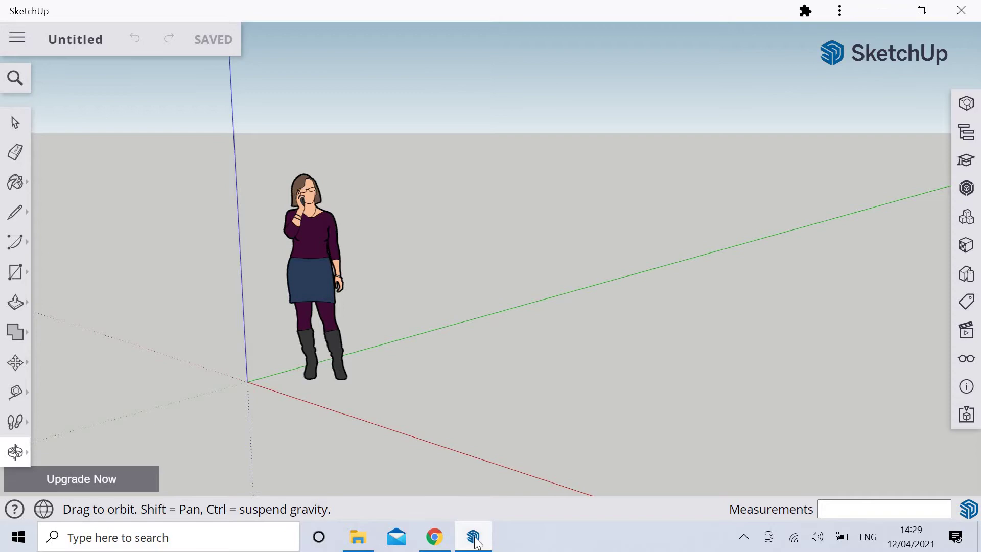
click(476, 542)
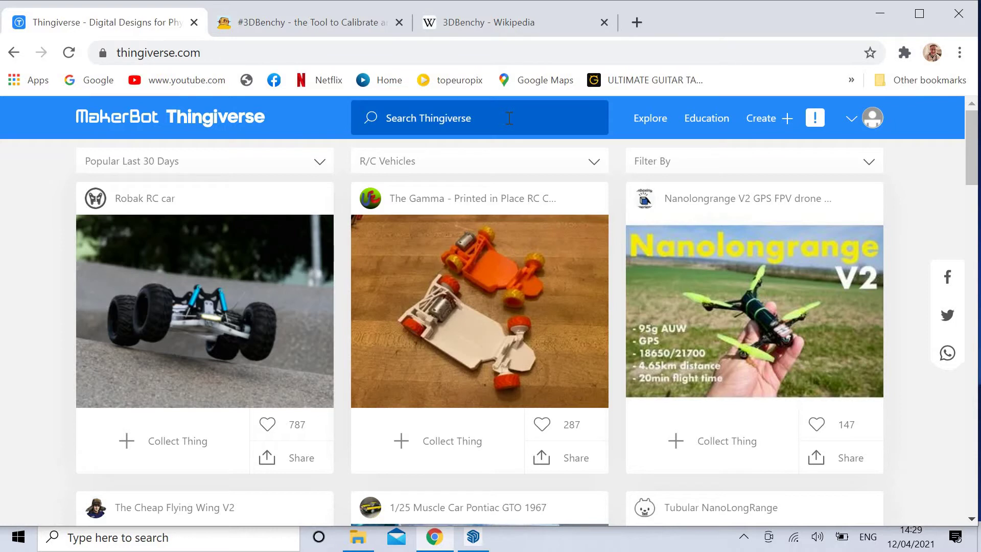
- Search Thingiverse for '1 cm calibration cube' and scroll through the results
click(509, 118)
text(1 cm cali)
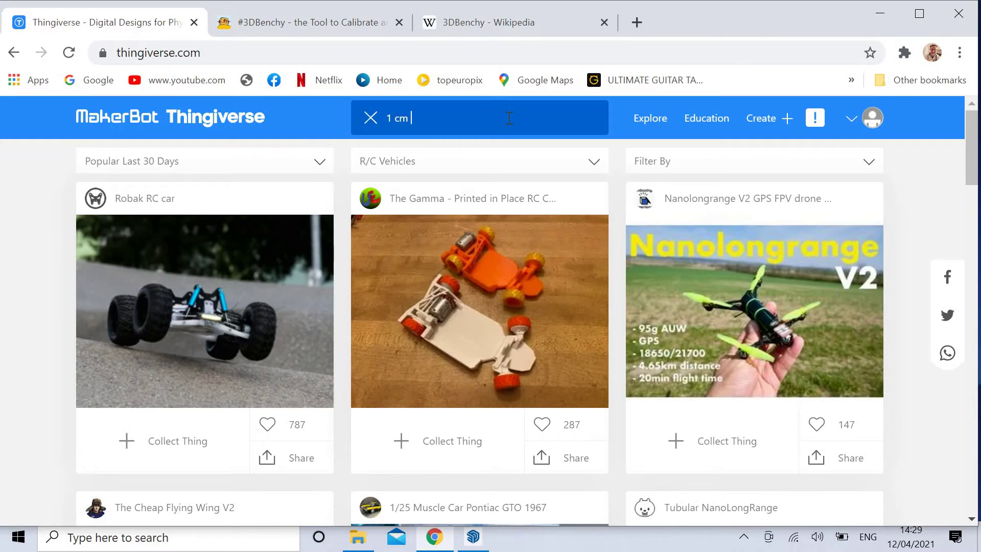
text(bration cube)
key(Return)
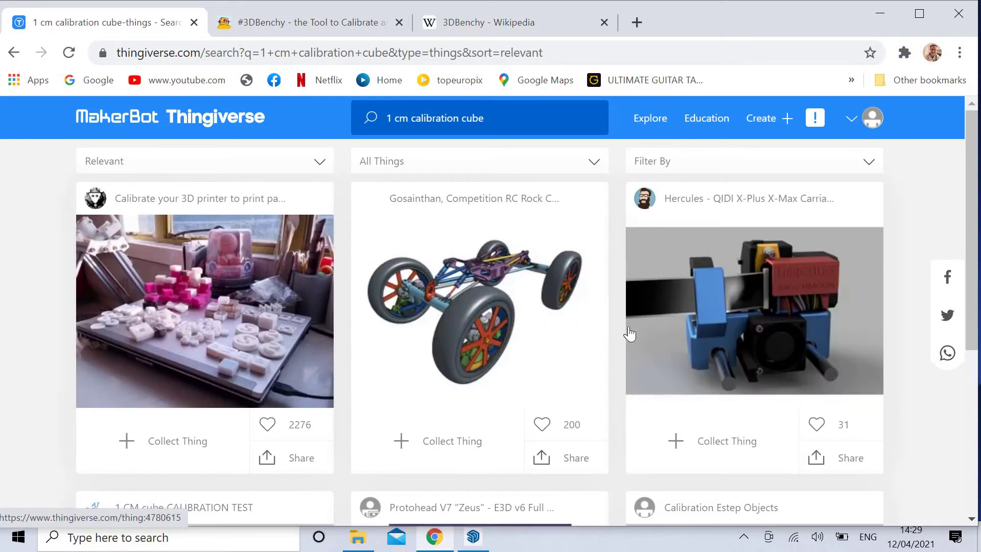
scroll(519, 329, down, 6)
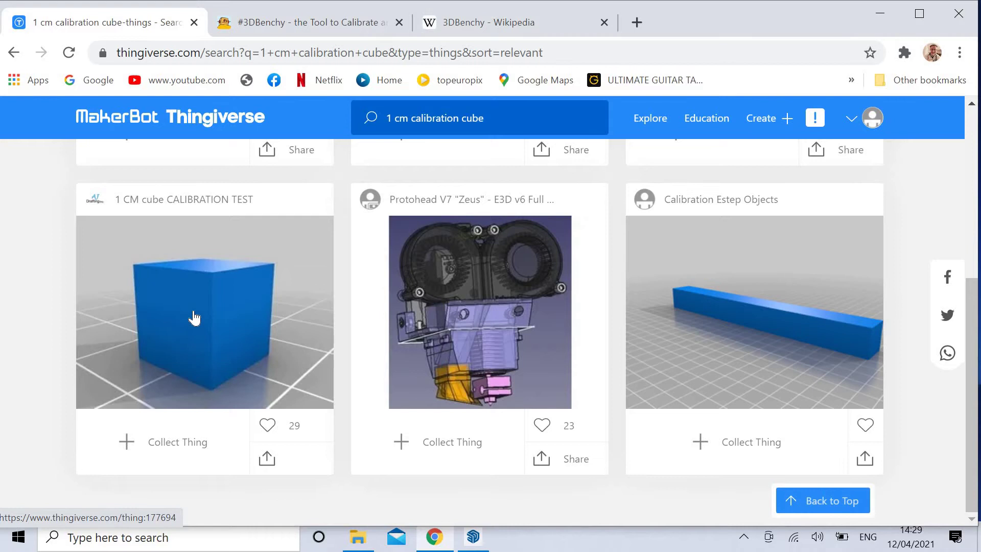
scroll(271, 335, up, 6)
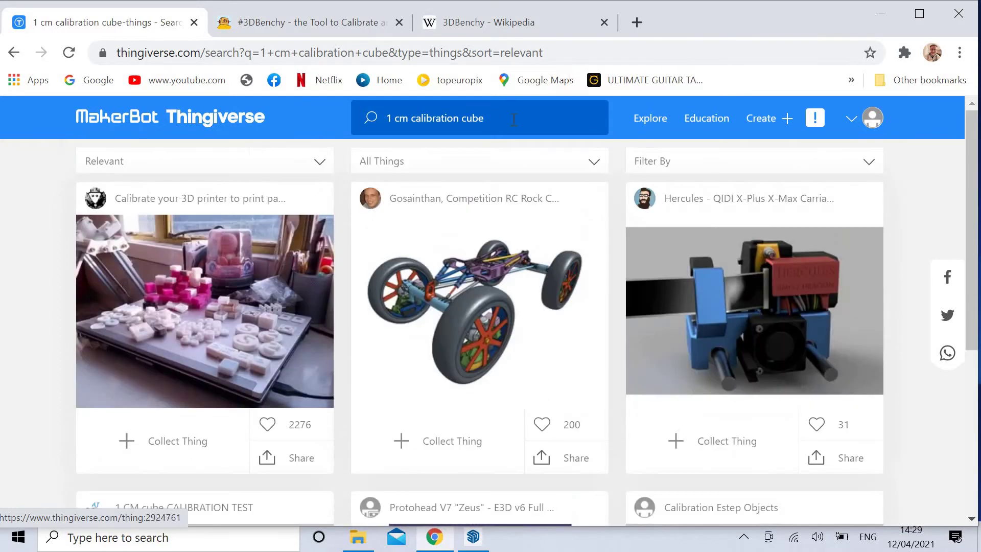
- Search Thingiverse for 'Benchy' to reach #3DBenchy, then go to the Instructables #3DBenchy guide
click(356, 124)
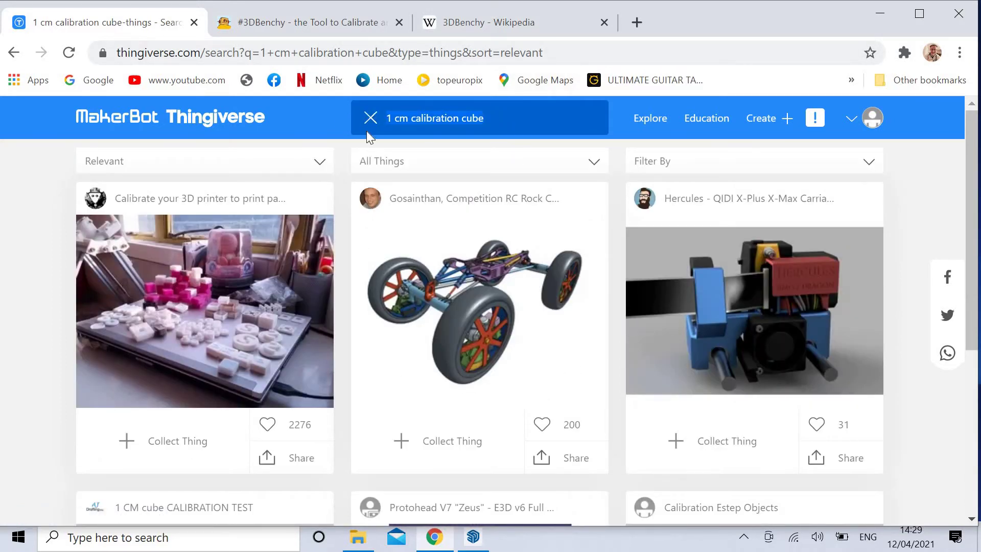
text(Ben)
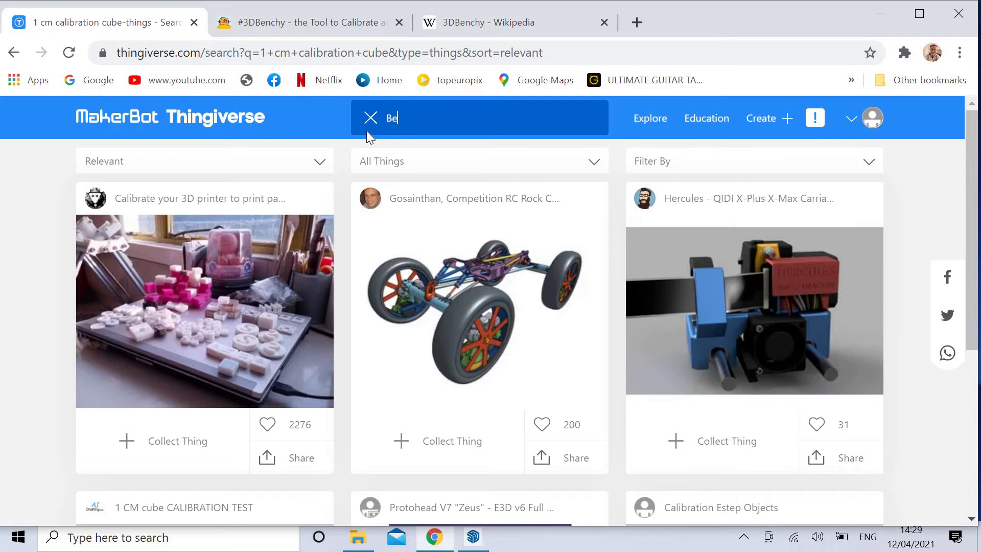
text(chy)
key(Return)
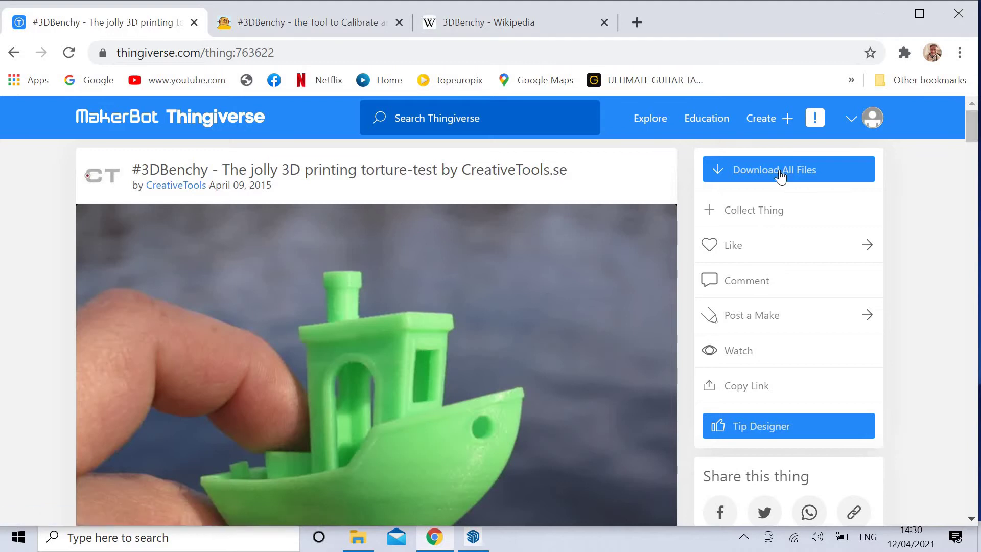
click(313, 22)
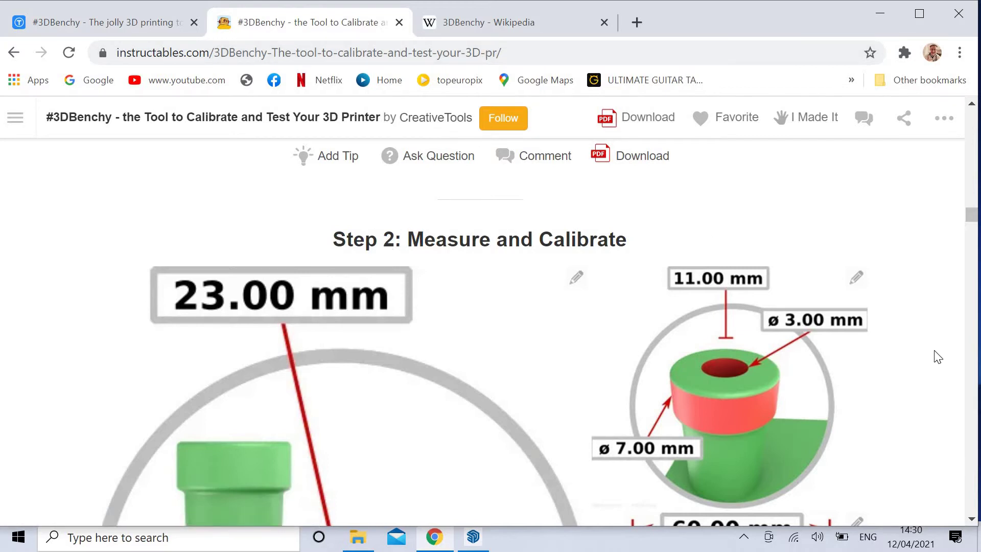
- Scroll to the Benchy target dimensions: bridge roof 23 mm, chimney 3/7 mm, length 60, width 31
scroll(938, 357, down, 2)
scroll(938, 356, down, 2)
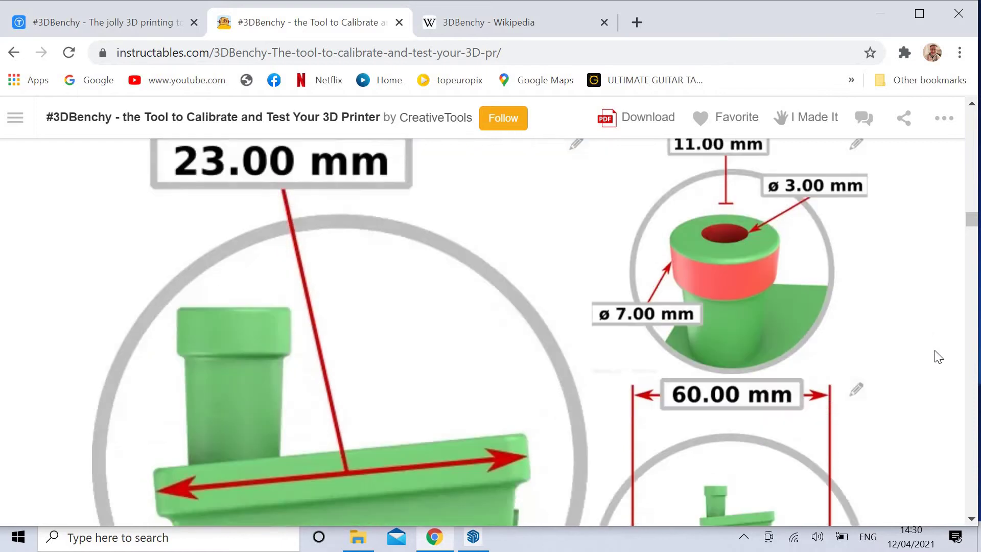
scroll(938, 357, down, 2)
scroll(938, 356, down, 2)
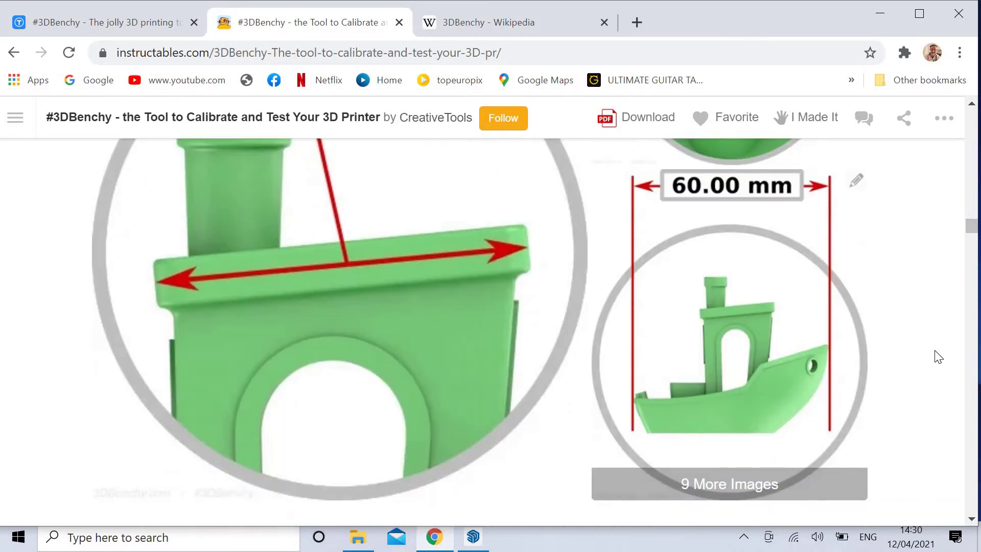
scroll(939, 356, down, 2)
scroll(938, 357, down, 2)
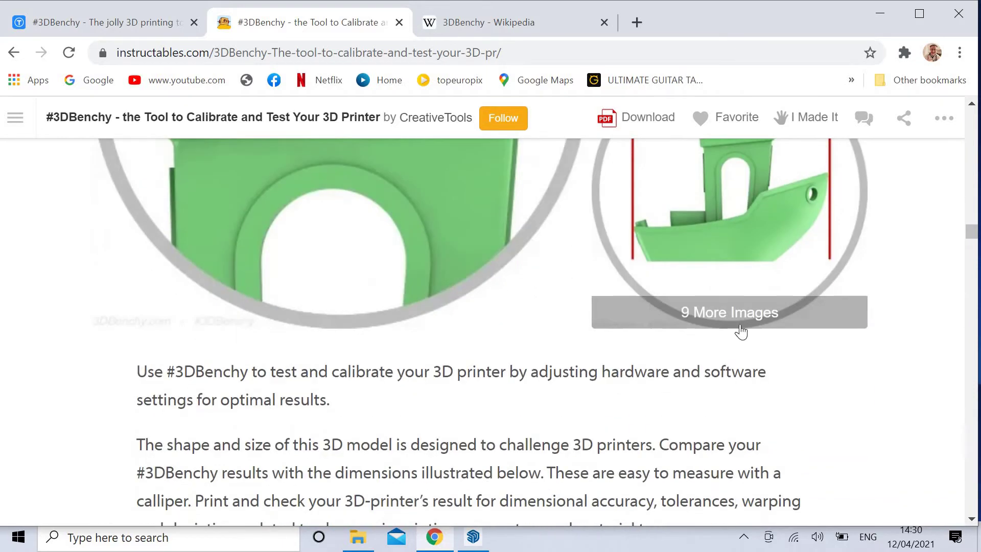
scroll(910, 395, down, 2)
scroll(912, 396, down, 2)
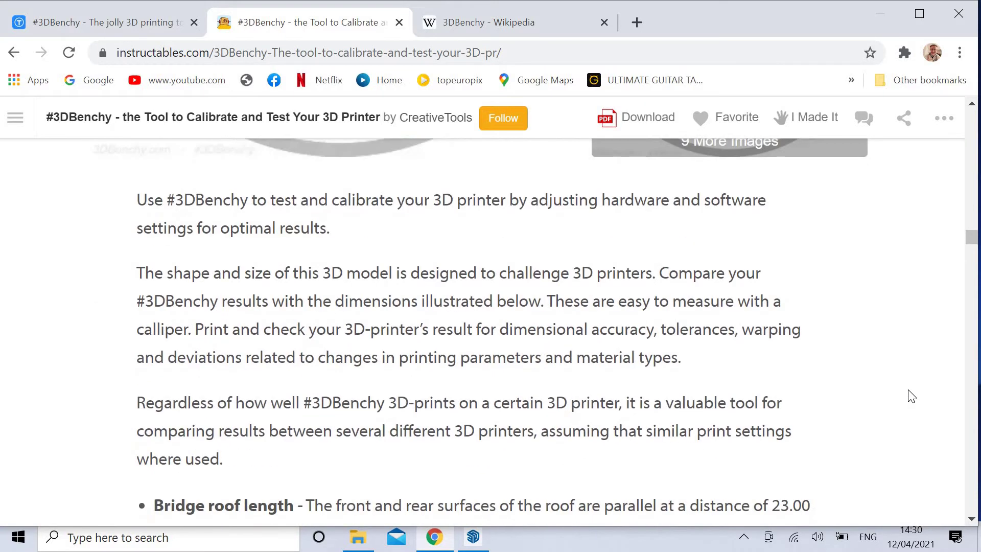
scroll(912, 396, down, 2)
scroll(912, 396, down, 3)
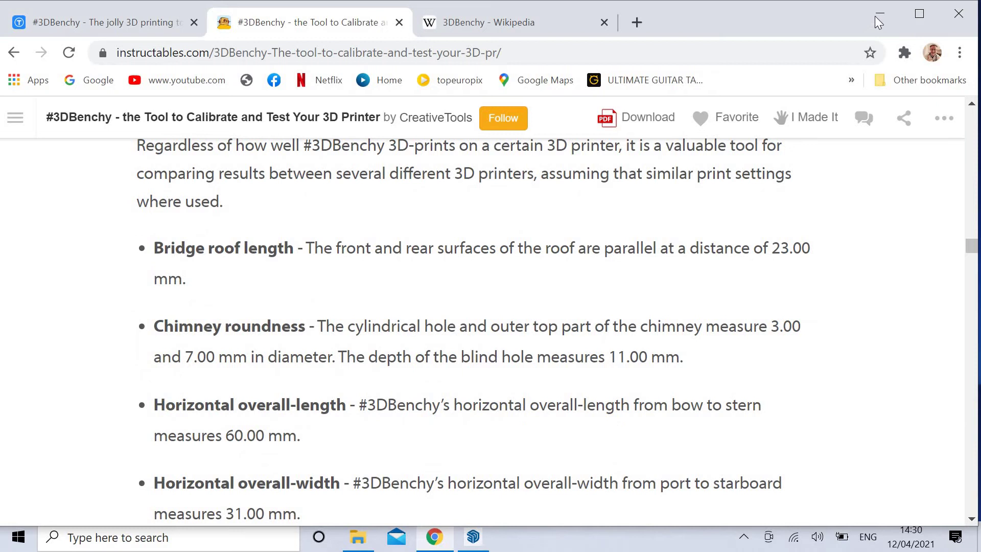
- Minimise the browser, open the desktop files folder and launch 3DBenchy.stl in Repetier-Host
click(878, 17)
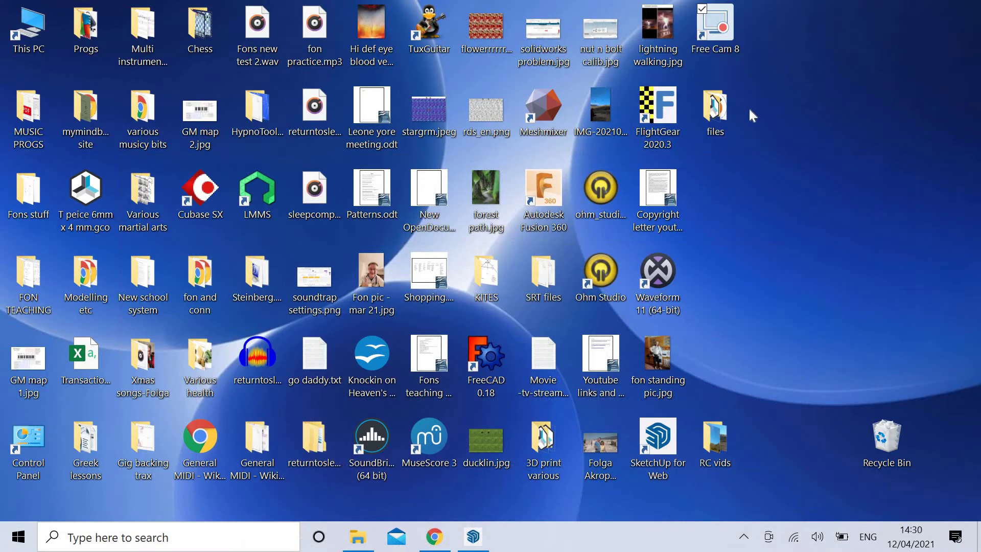
double_click(714, 112)
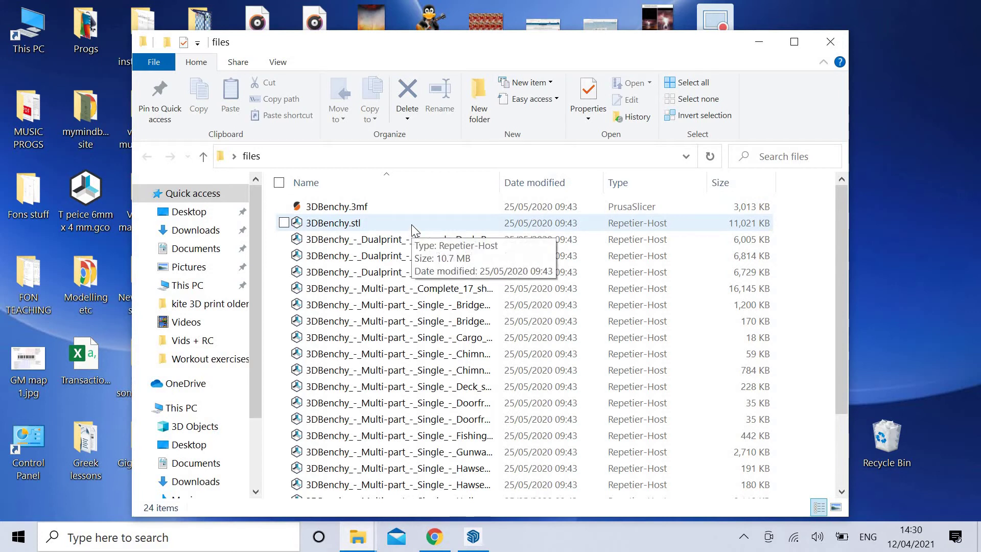
double_click(412, 224)
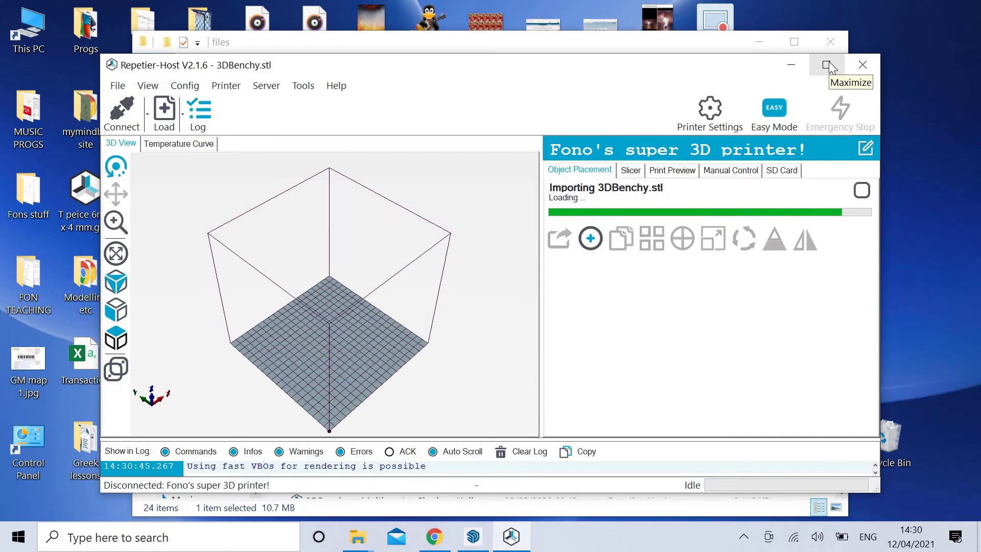
- Maximise Repetier-Host, then zoom out and orbit to view the imported Benchy on the bed
click(828, 66)
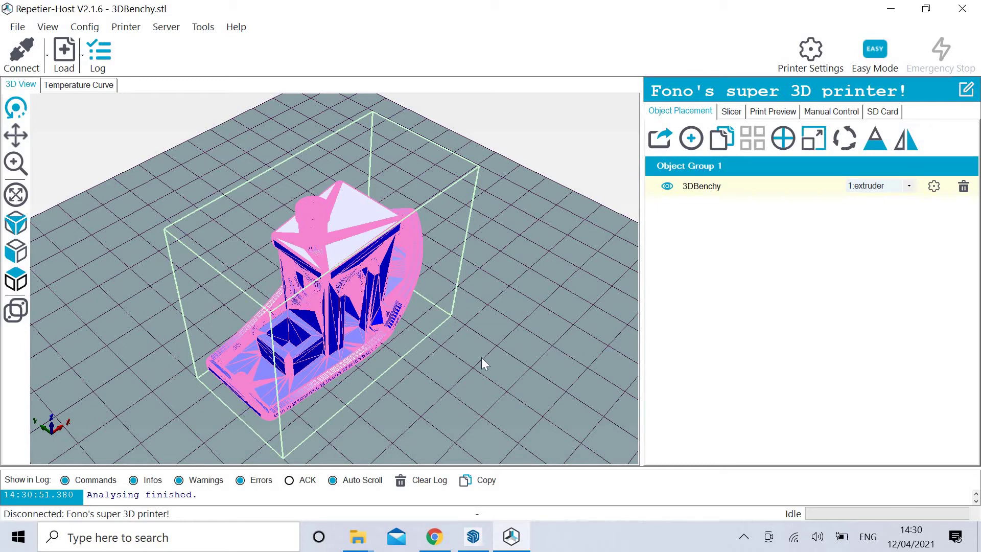
scroll(438, 361, down, 2)
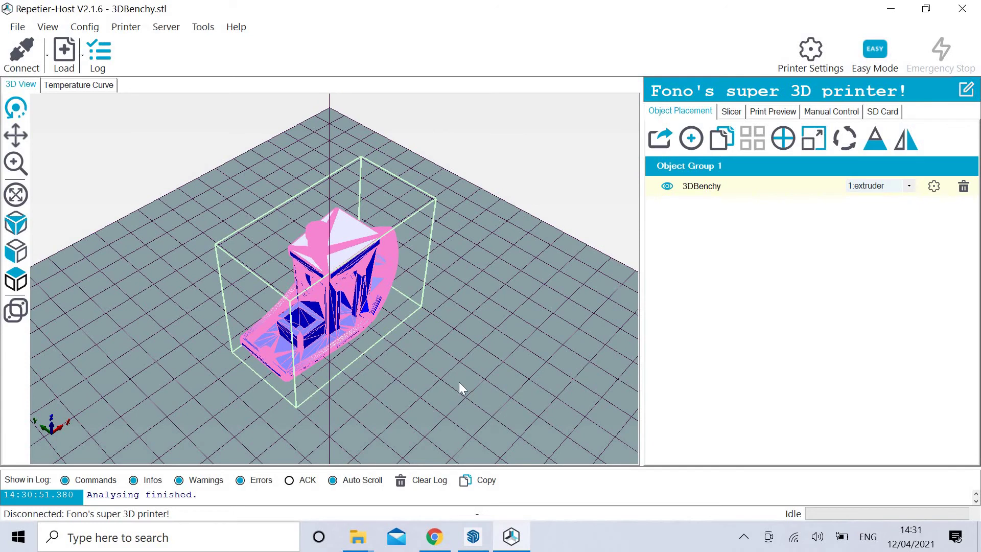
scroll(459, 387, down, 4)
scroll(454, 382, down, 2)
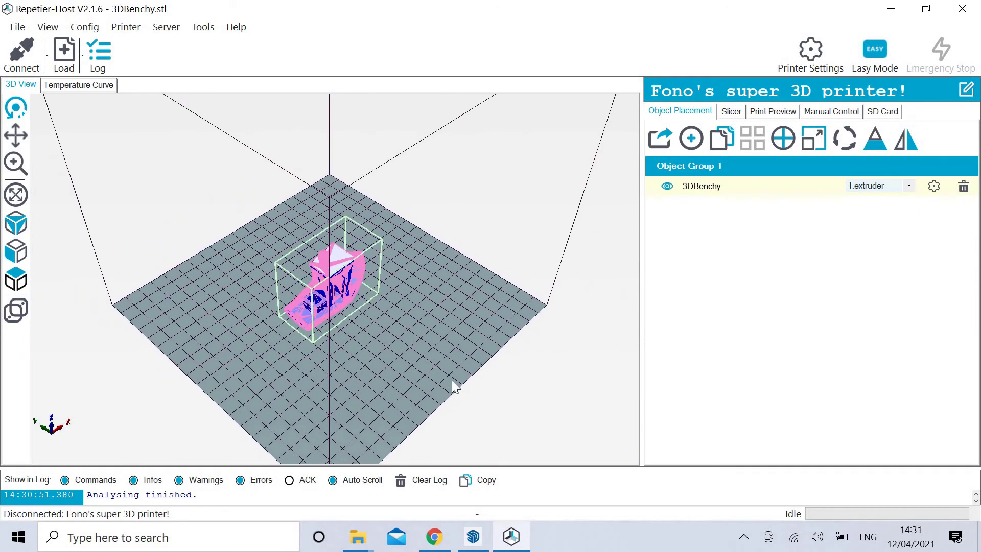
scroll(447, 375, down, 2)
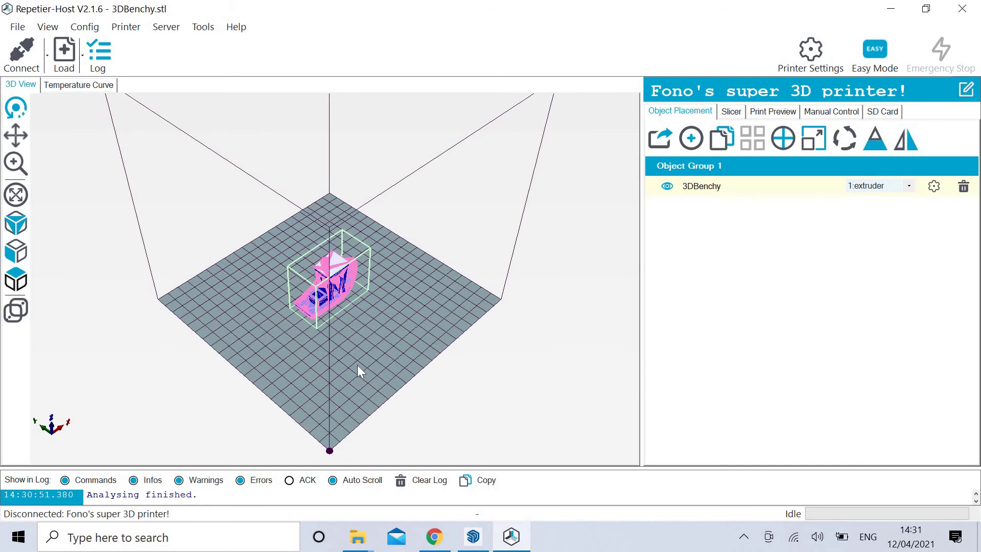
drag(357, 364, 318, 338)
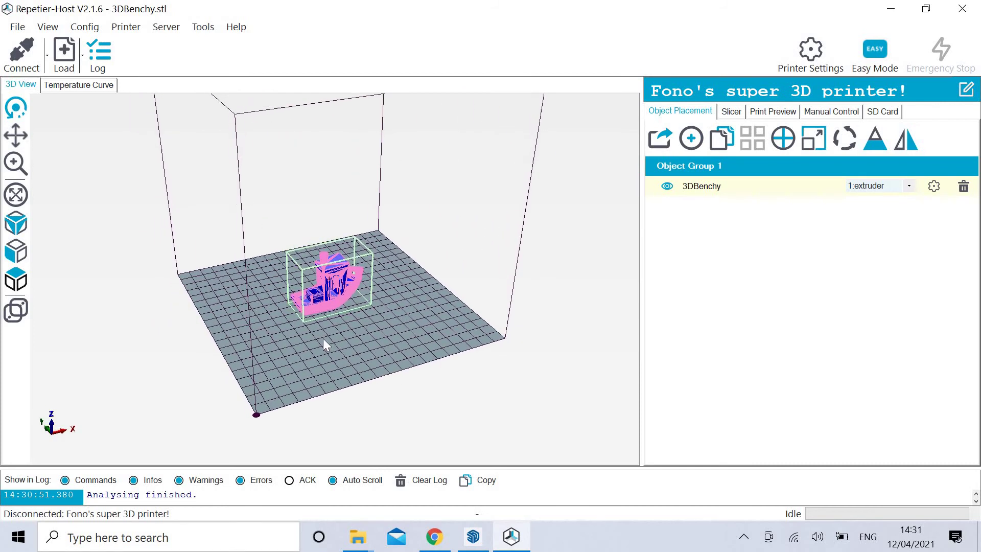
drag(323, 340, 327, 343)
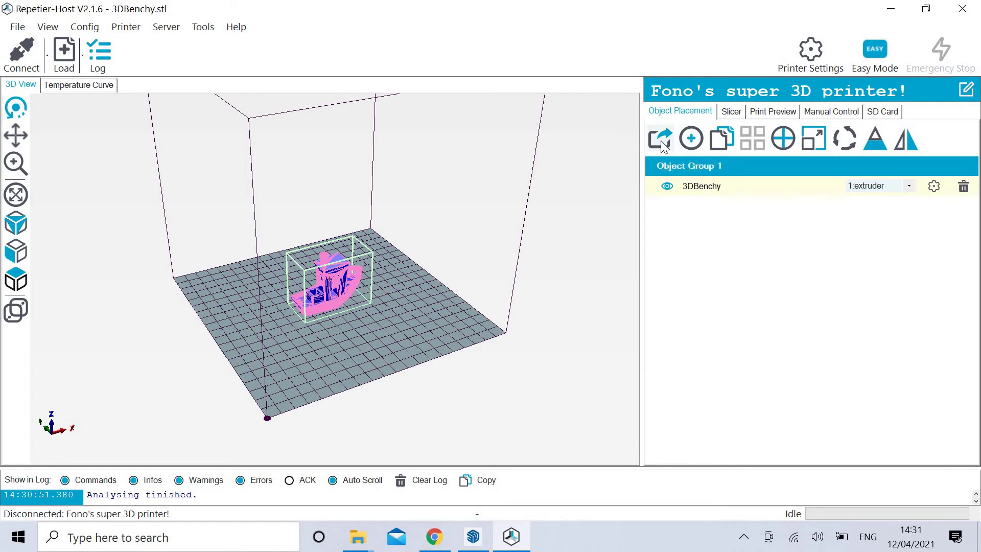
- Check the Add Object, Copy and Scale options without changing the Benchy
click(692, 139)
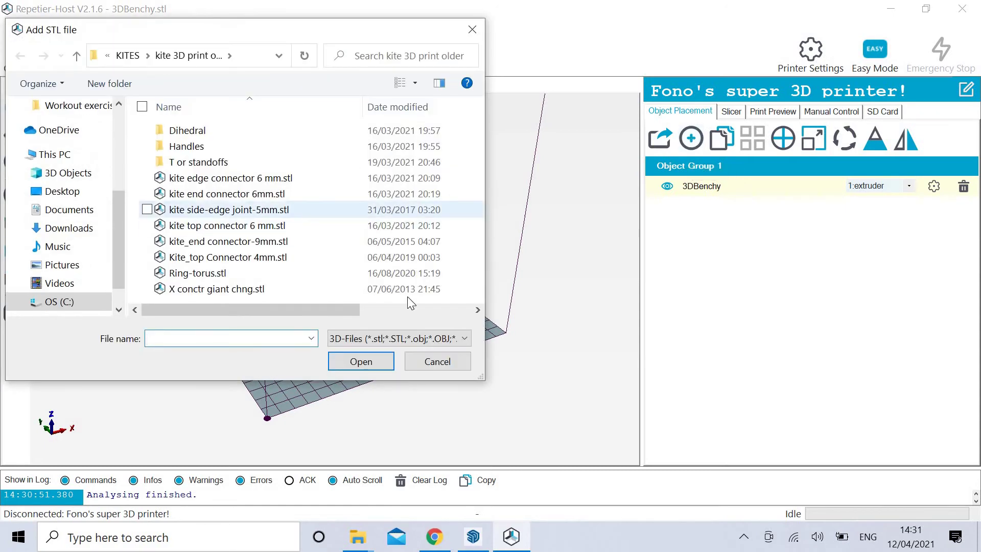
click(438, 361)
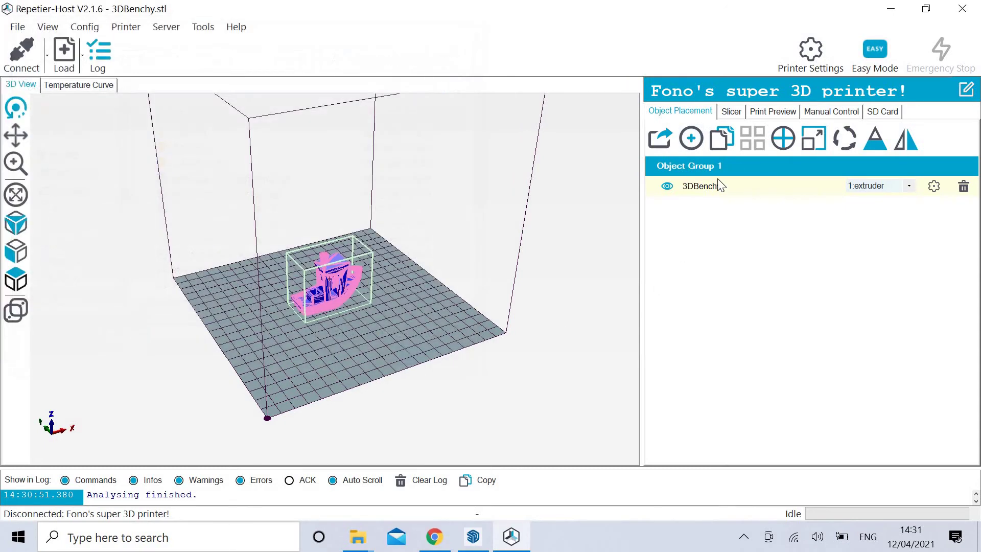
click(721, 139)
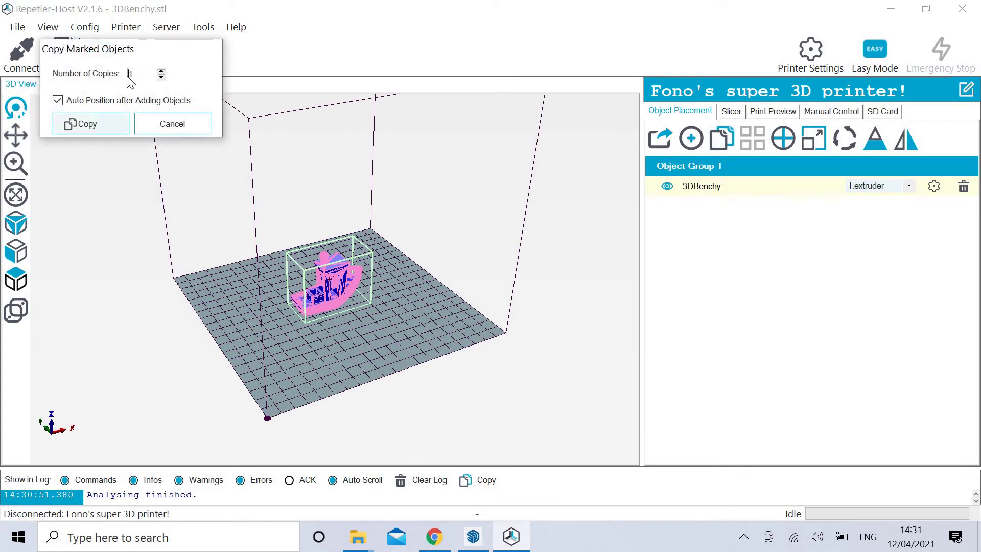
click(171, 133)
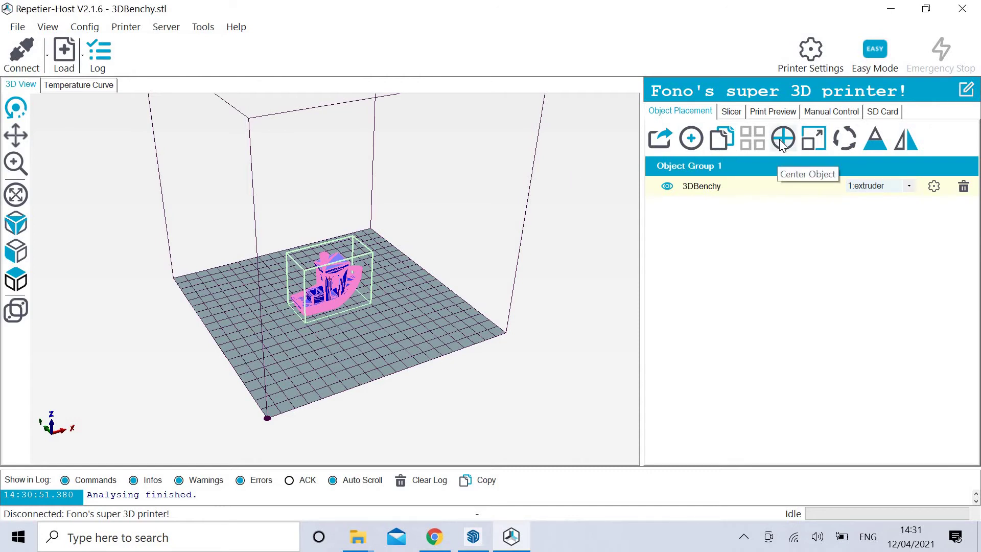
click(812, 142)
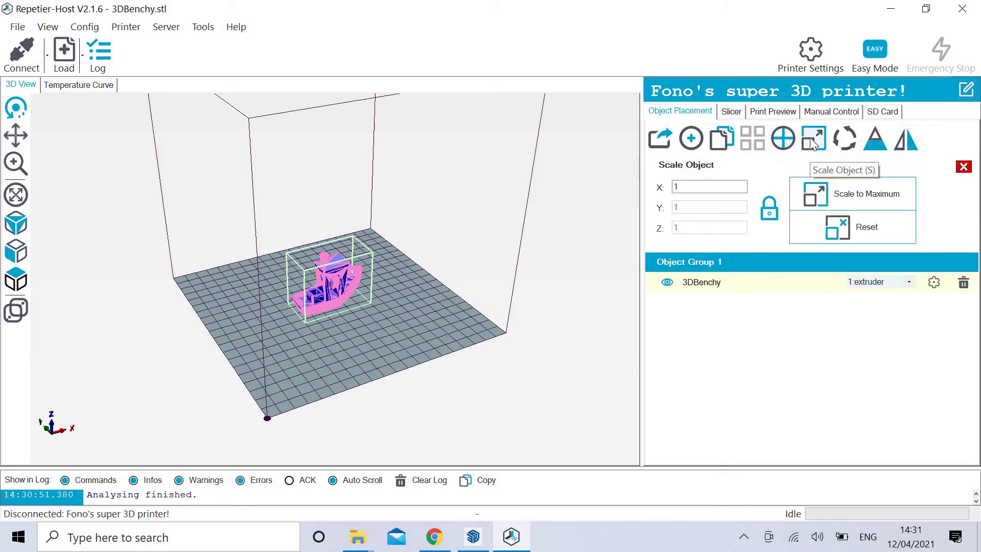
click(686, 185)
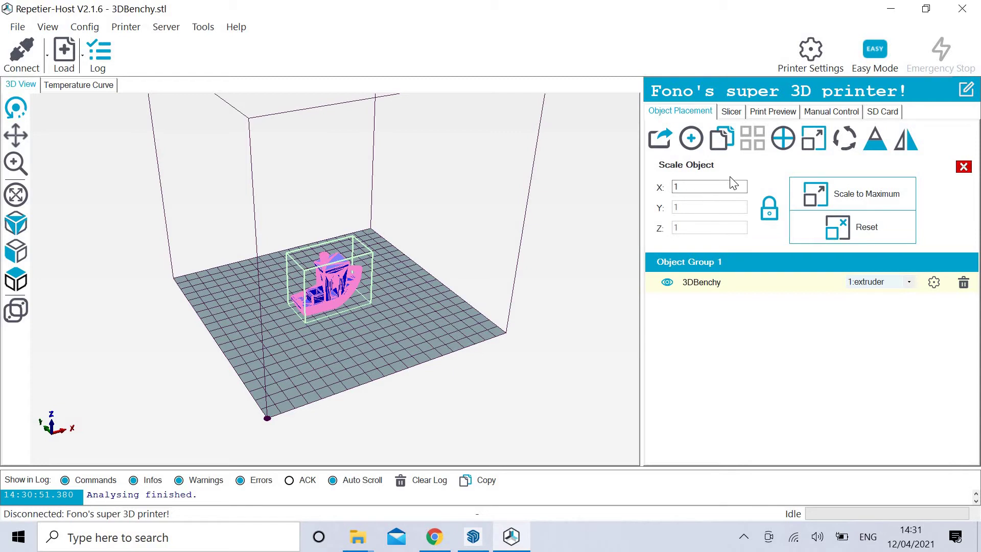
- Rotate the Benchy about X through 90°, 180°, 270° and back to 0°
click(845, 141)
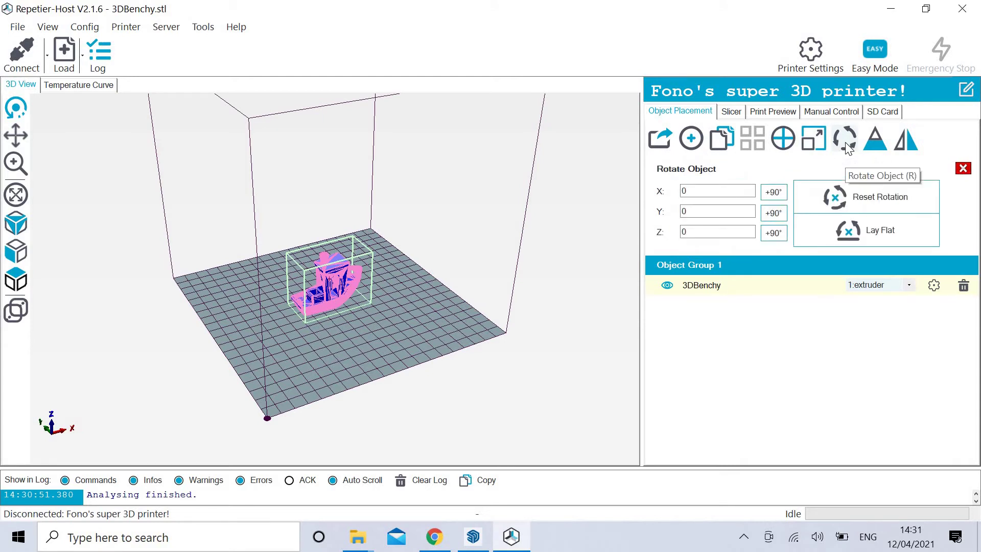
click(774, 193)
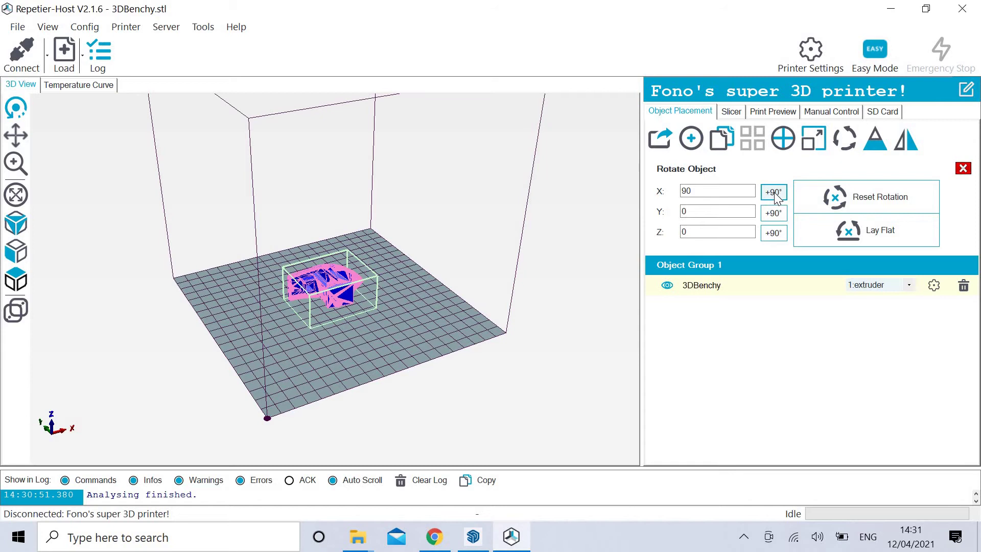
click(774, 192)
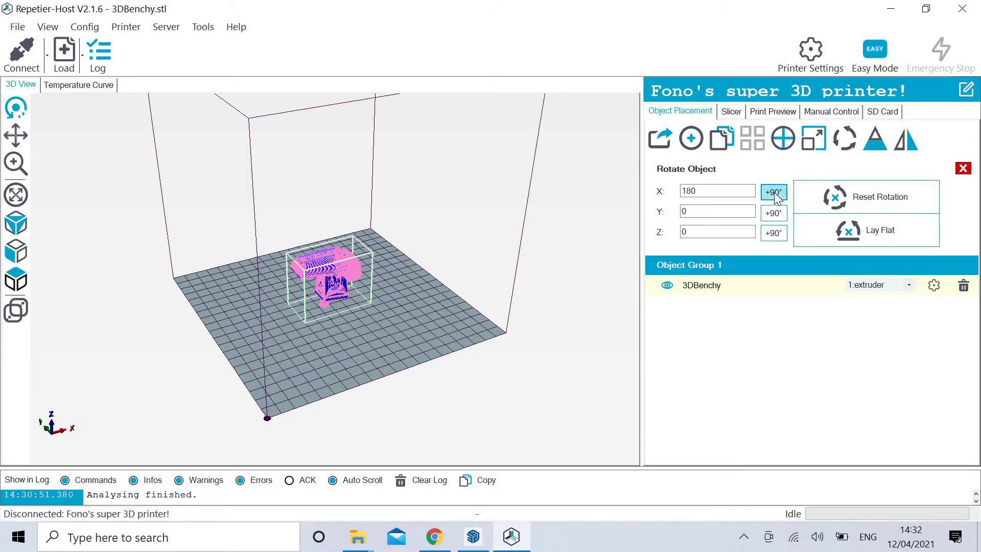
click(774, 193)
click(774, 193)
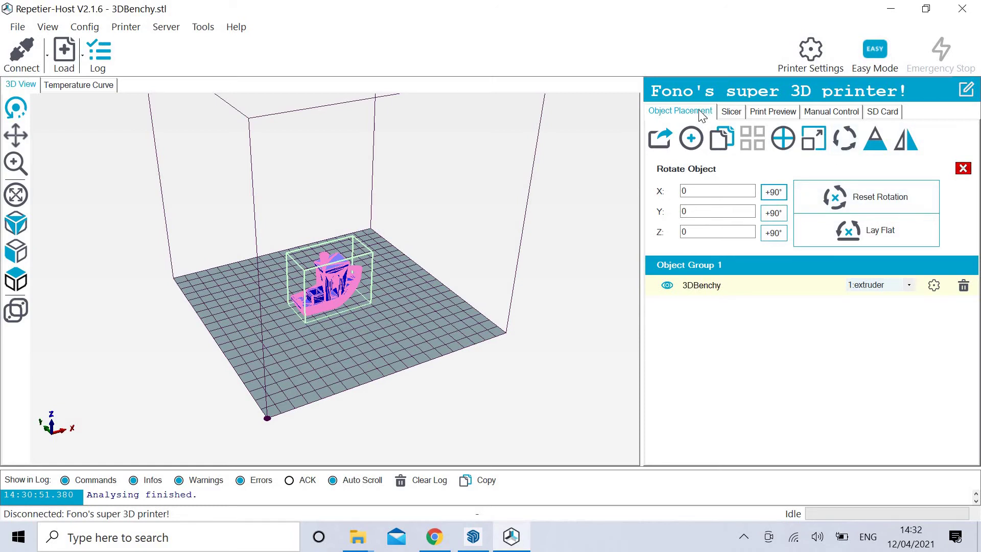
- Slice the Benchy in the Slicer tab with CuraEngine kept as the slicer
click(732, 113)
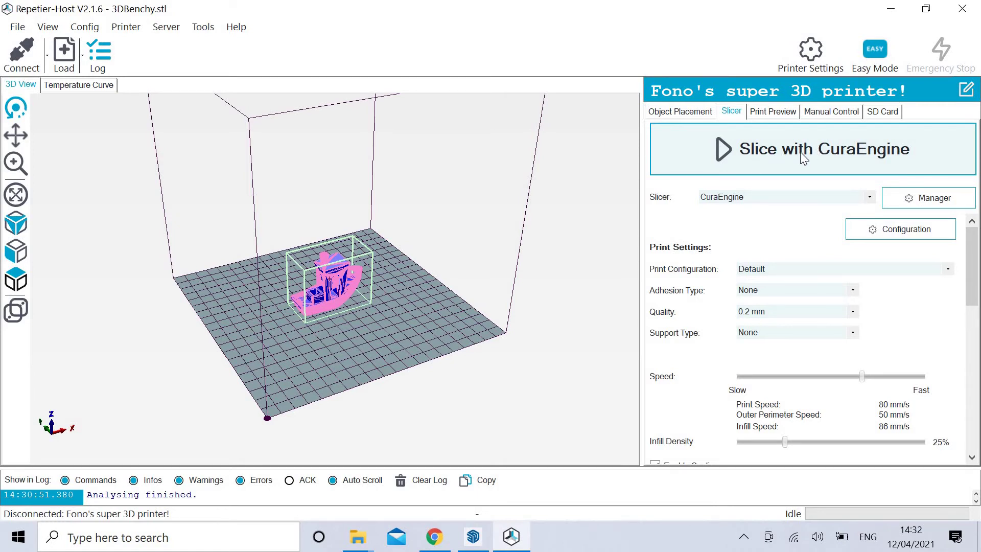
click(870, 197)
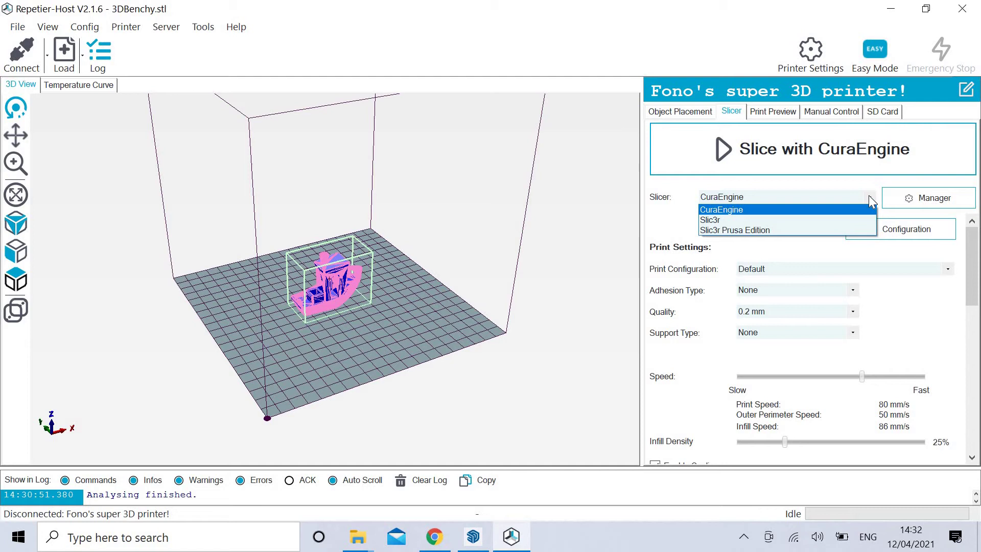
click(869, 195)
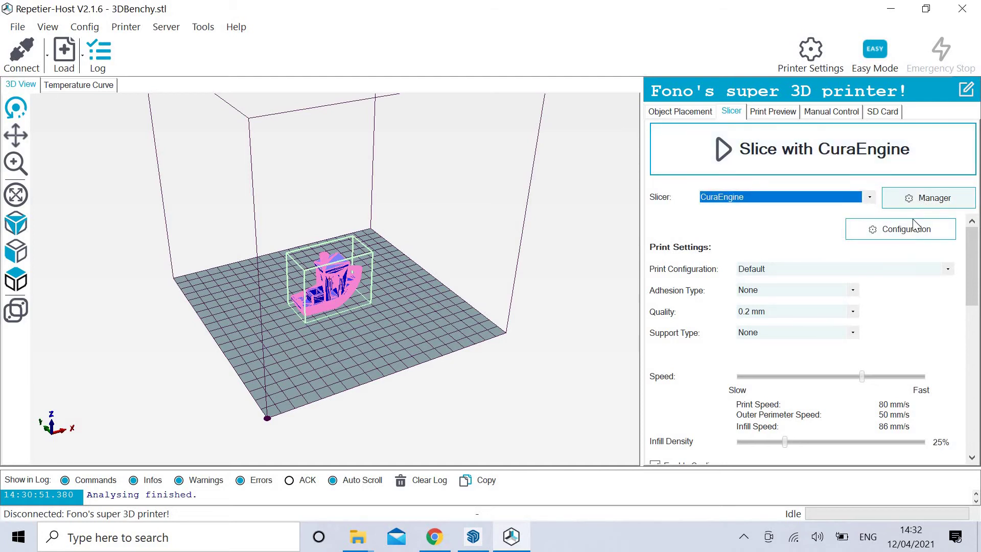
click(815, 148)
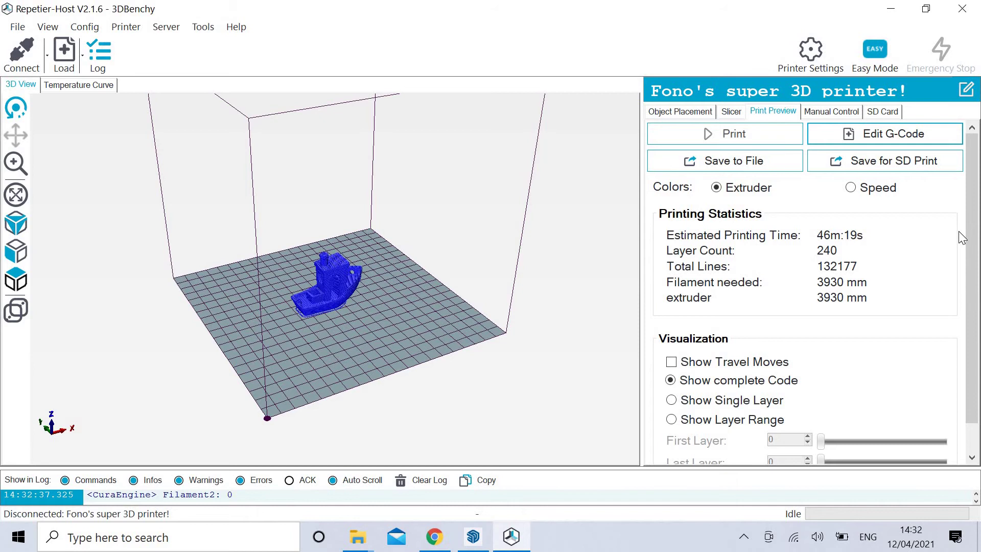
- Enable Show Layer Range and raise the Last Layer slider from 0 to all 240 layers
drag(977, 263, 977, 296)
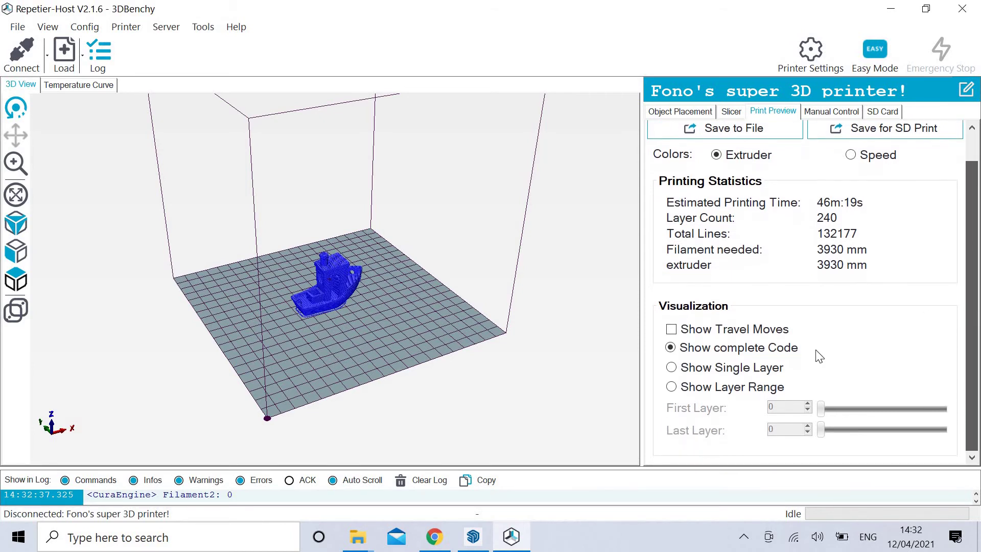
click(671, 387)
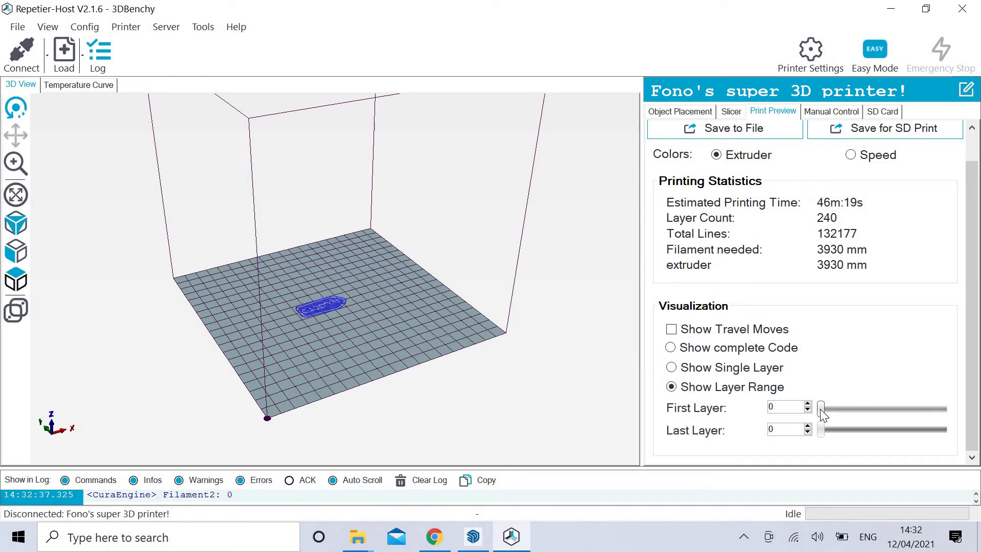
scroll(443, 358, down, 3)
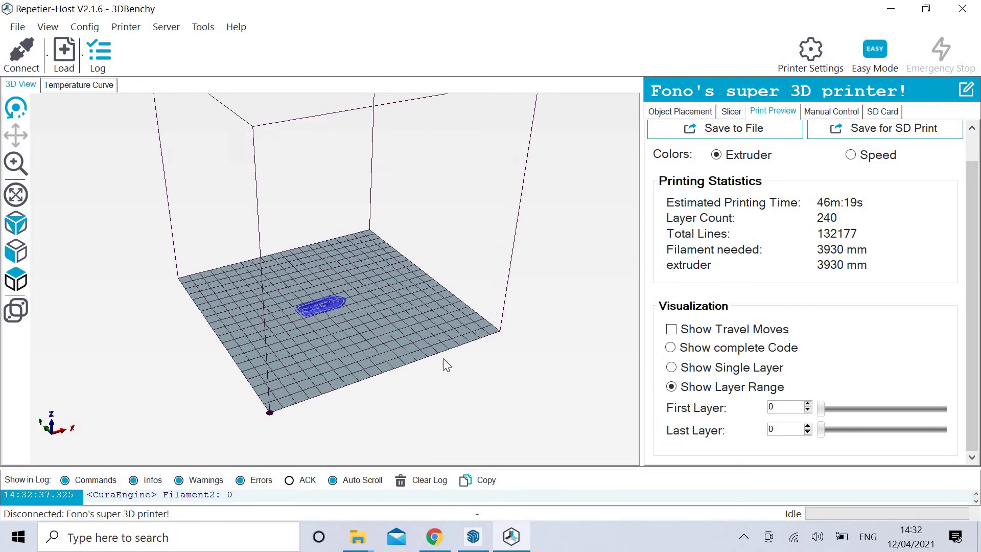
scroll(443, 358, up, 5)
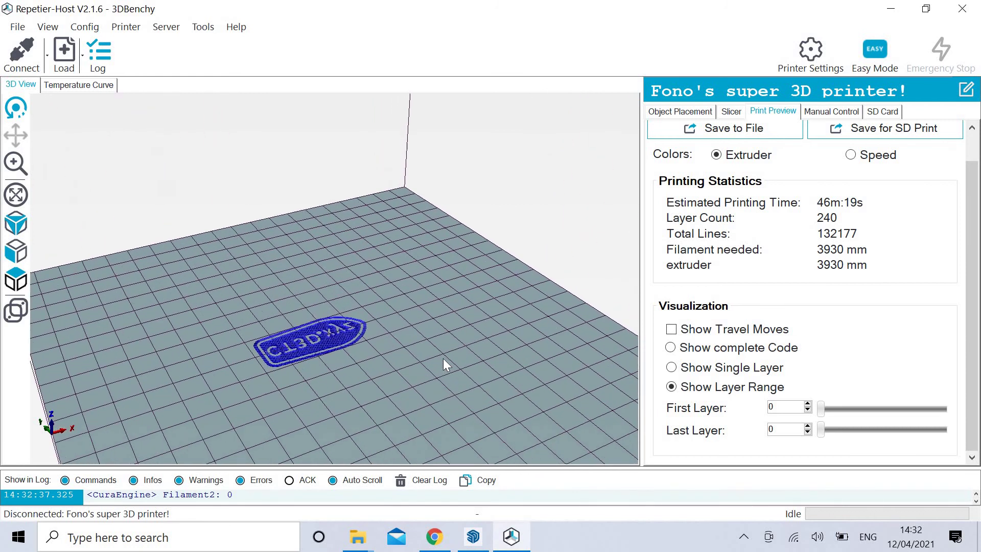
scroll(443, 360, up, 3)
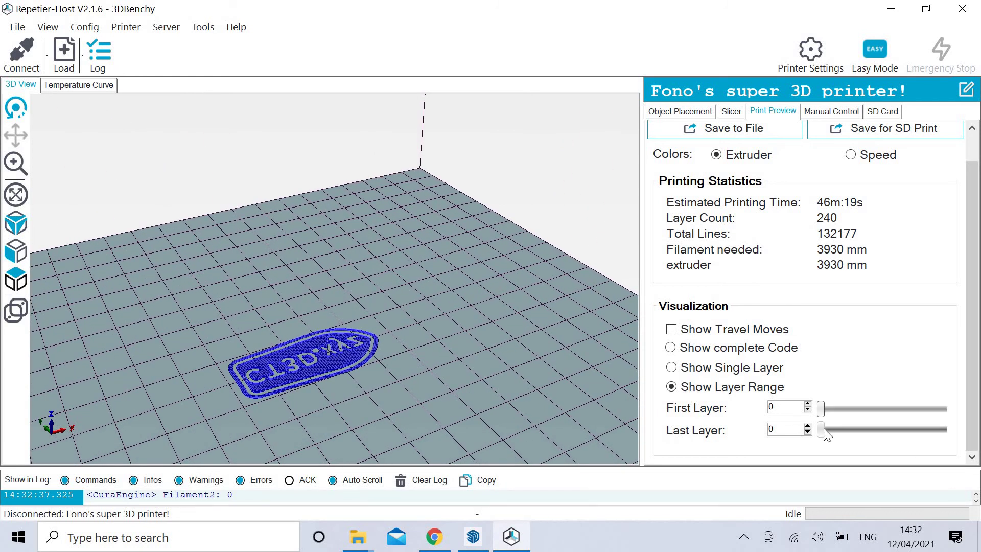
drag(827, 433, 956, 448)
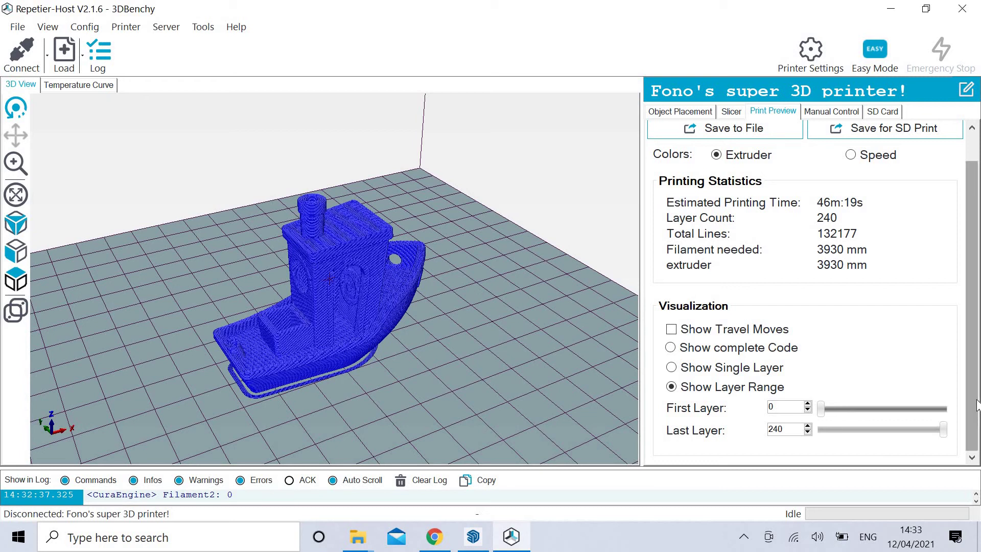
drag(974, 401, 978, 375)
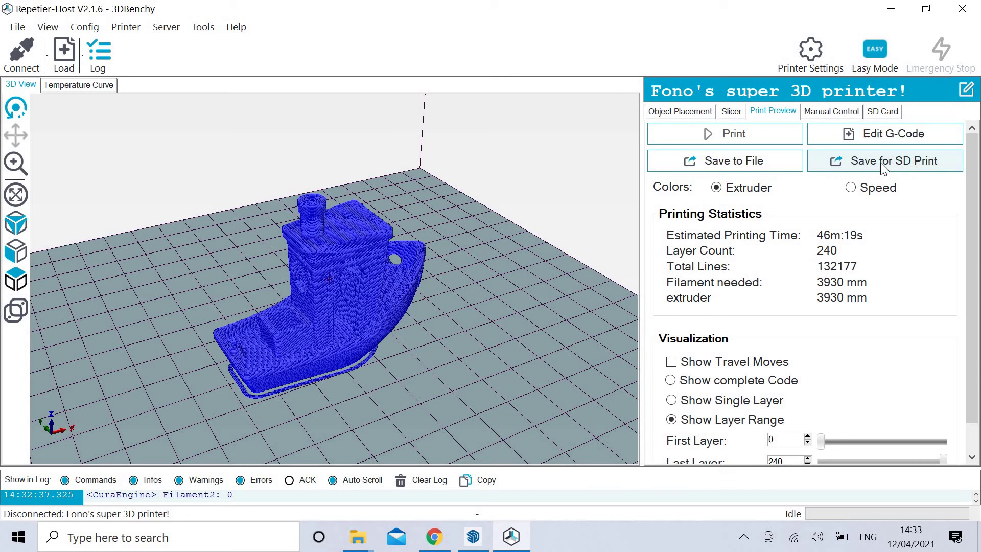
- Switch to Manual Control and scroll down to the bed and extruder temperature controls
click(832, 112)
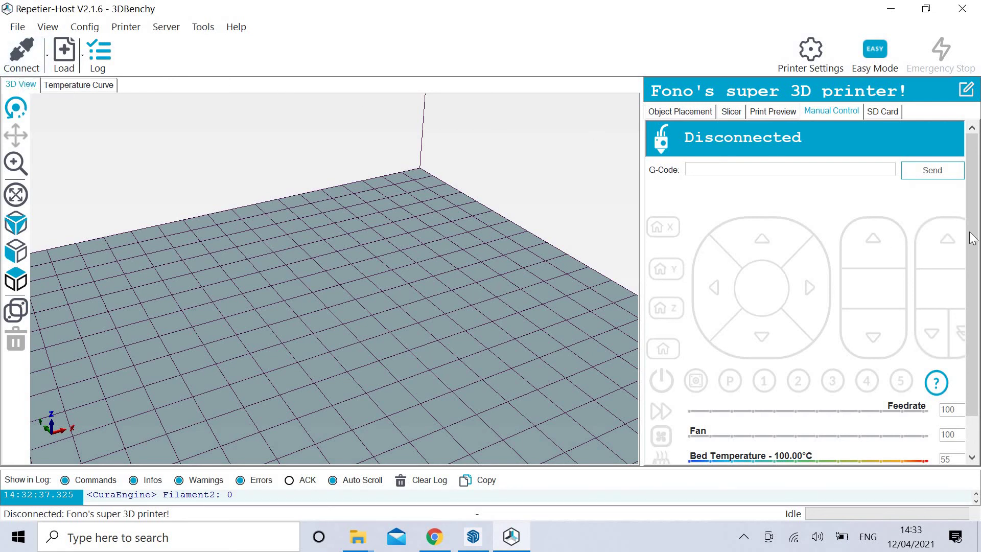
scroll(970, 240, down, 1)
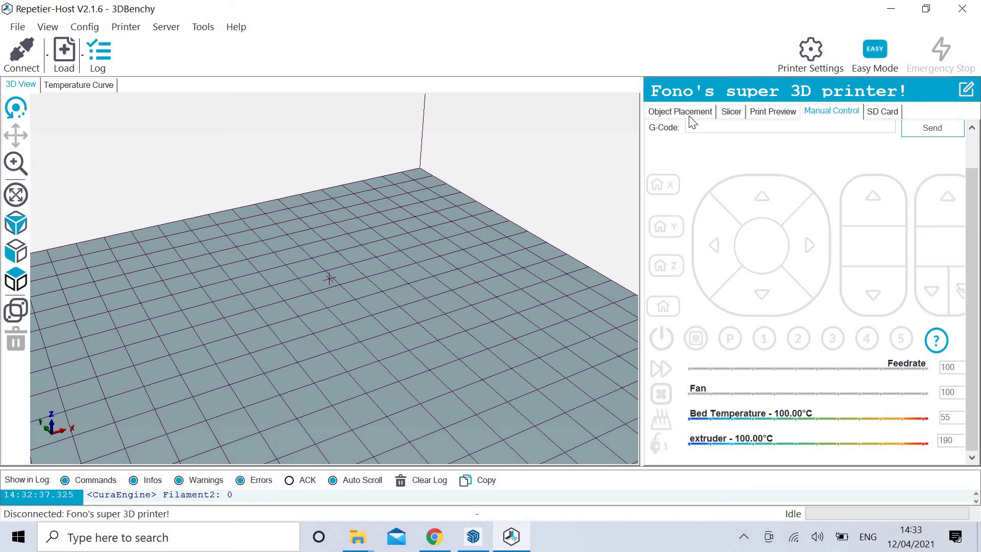
click(817, 55)
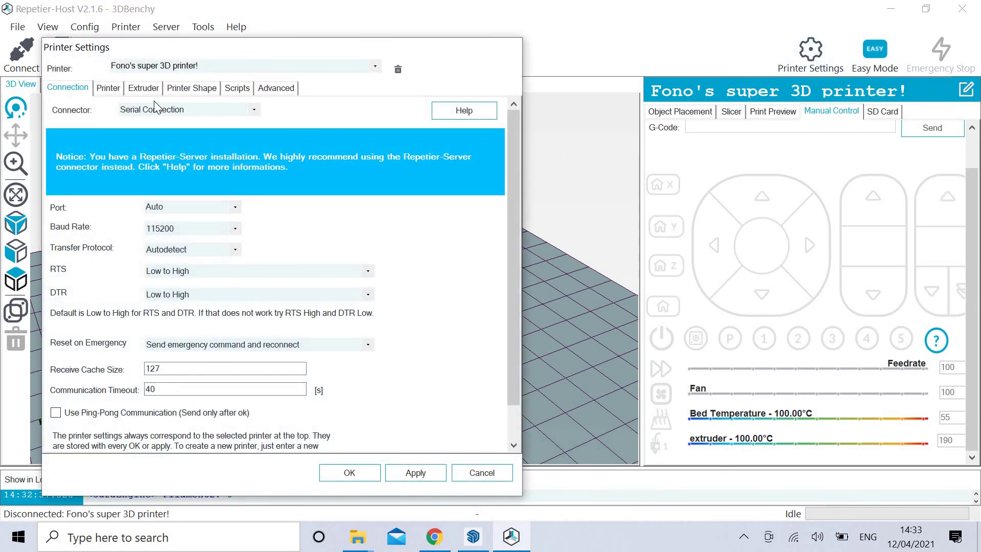
click(110, 89)
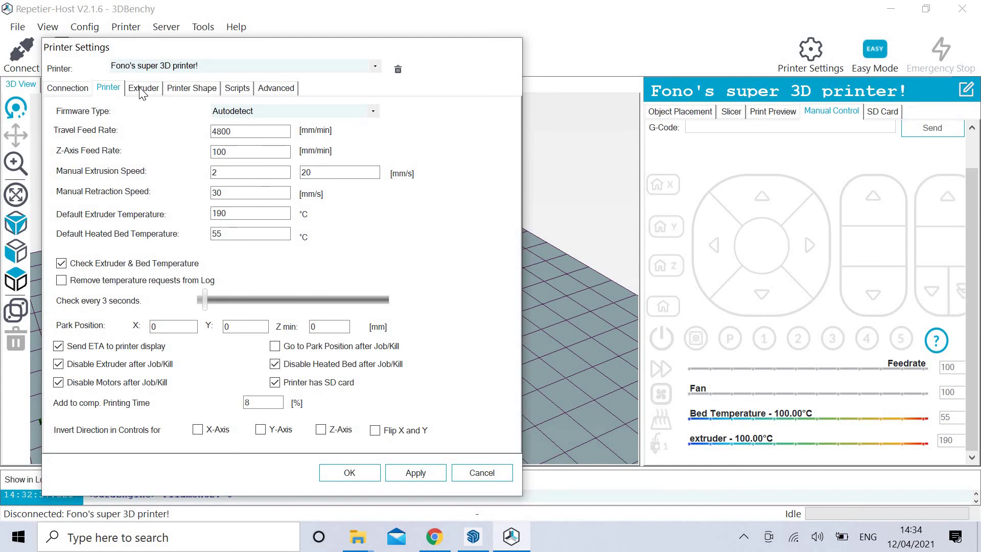
click(143, 91)
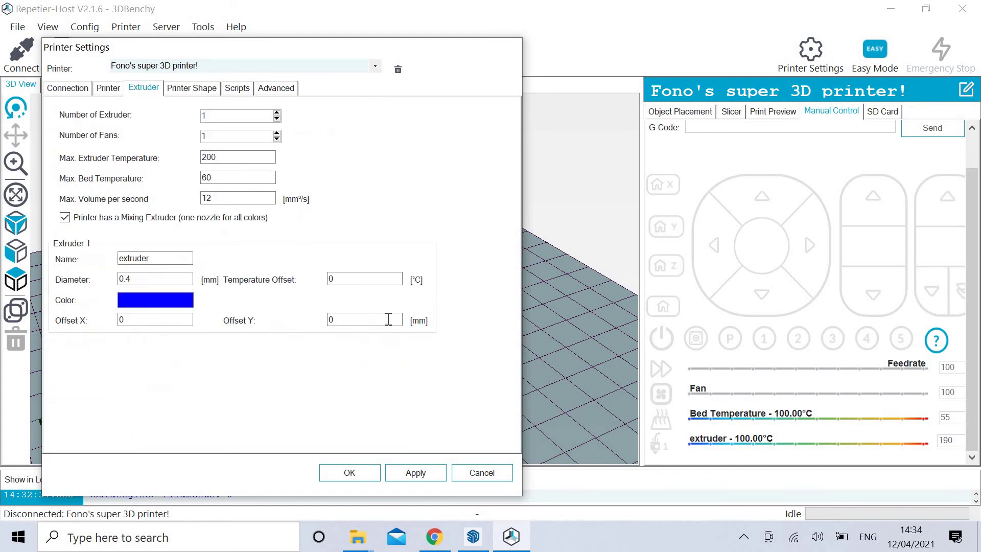
click(478, 472)
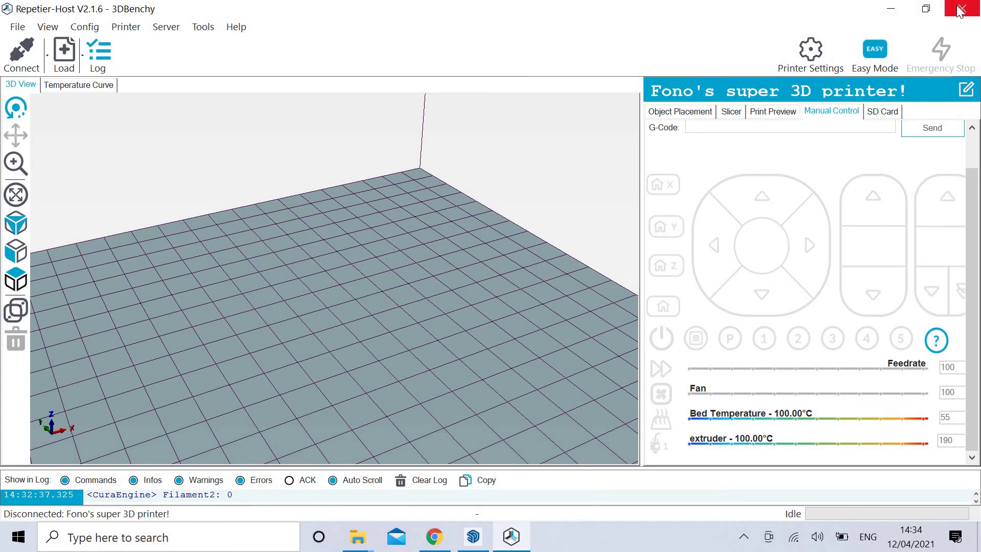